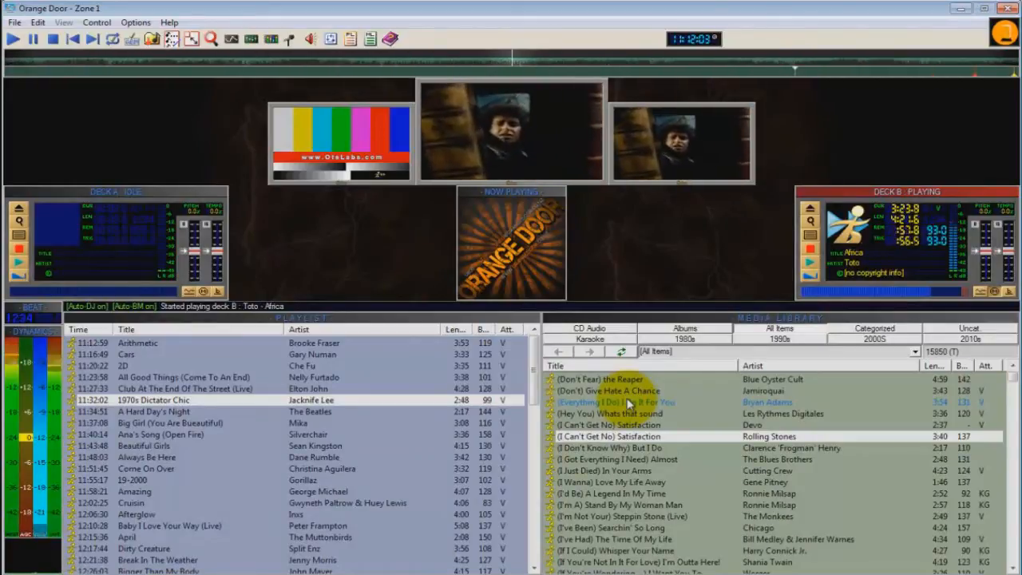
left_click_drag(532, 369, 523, 348)
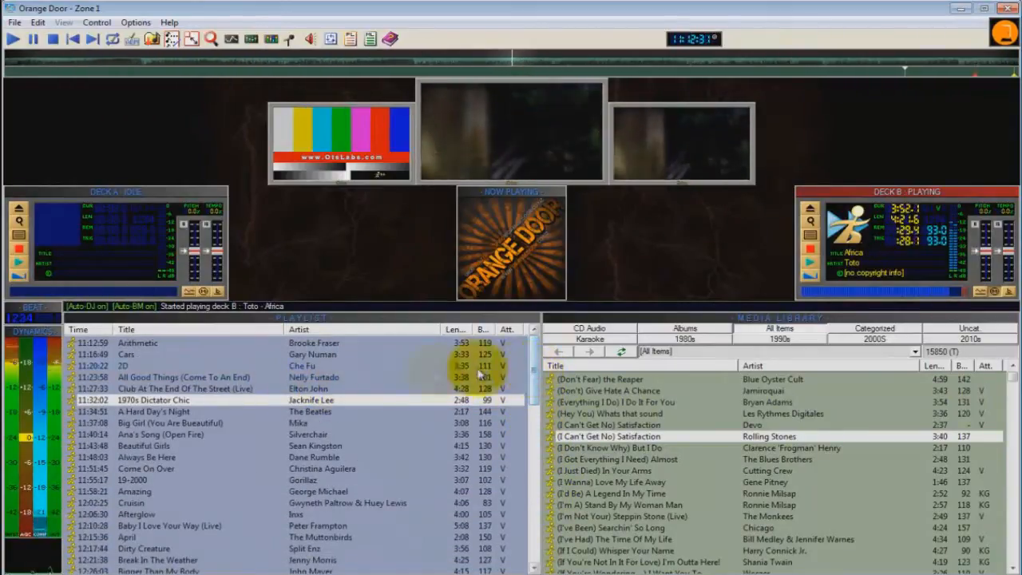
left_click(365, 376)
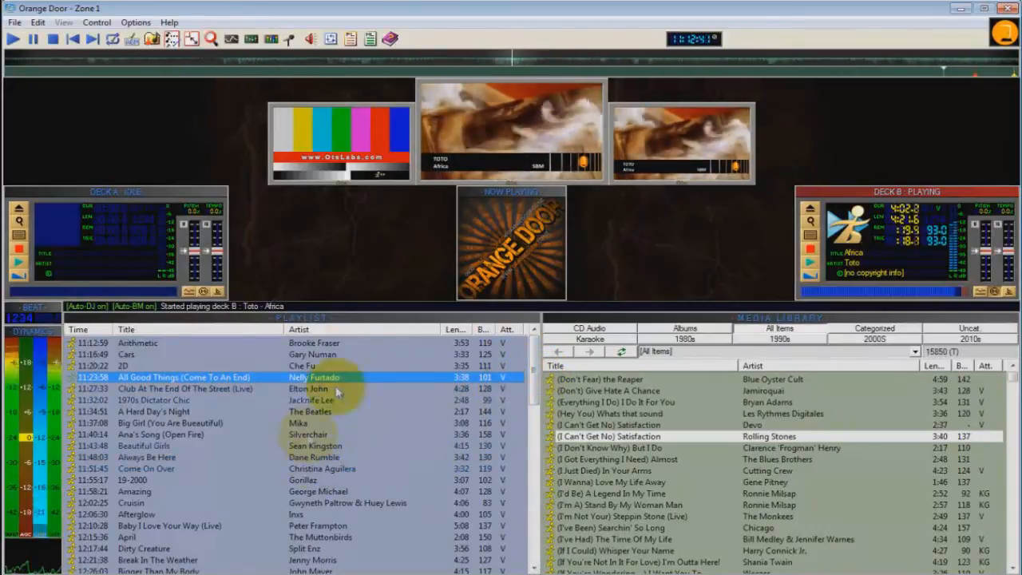
left_click(331, 341)
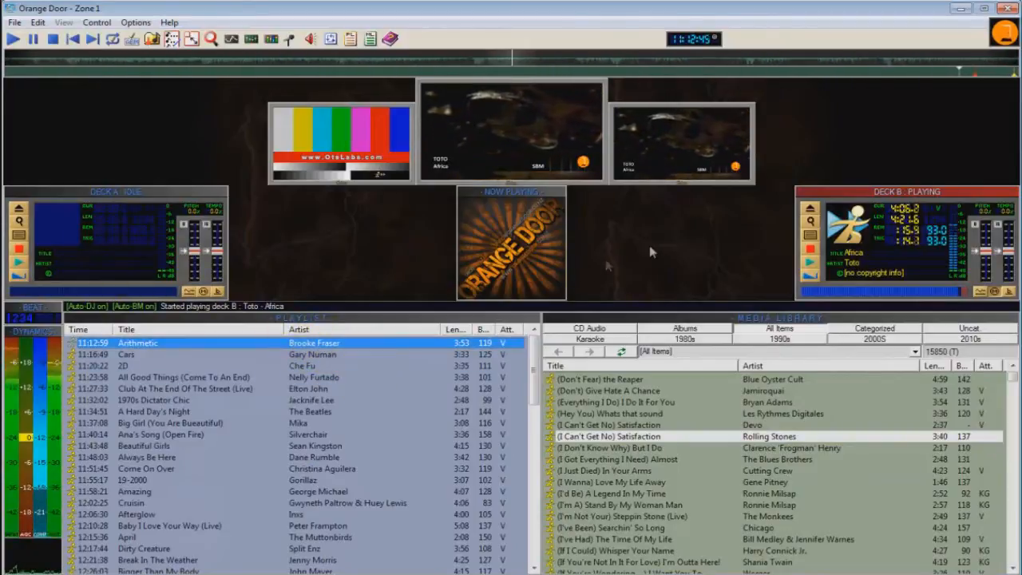
double_click(340, 344)
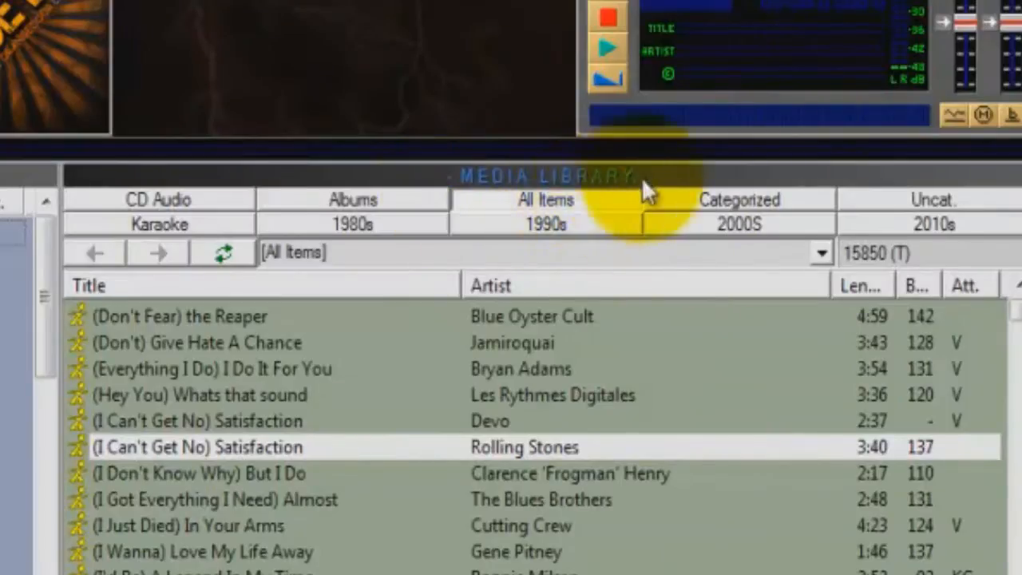
Step: Cycle the media library pane through its work area and history views, finishing on the work area
left_click(548, 179)
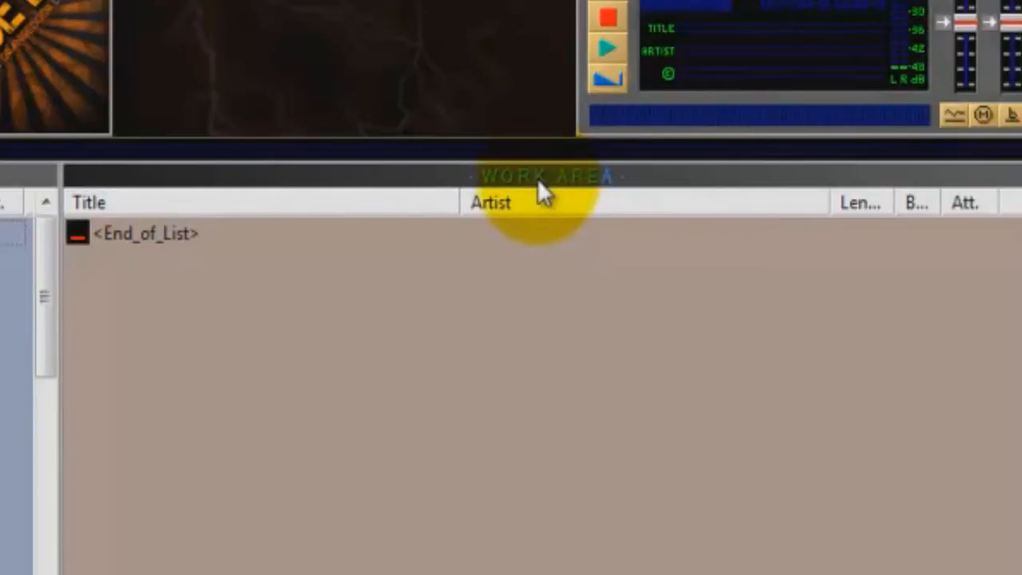
left_click(537, 178)
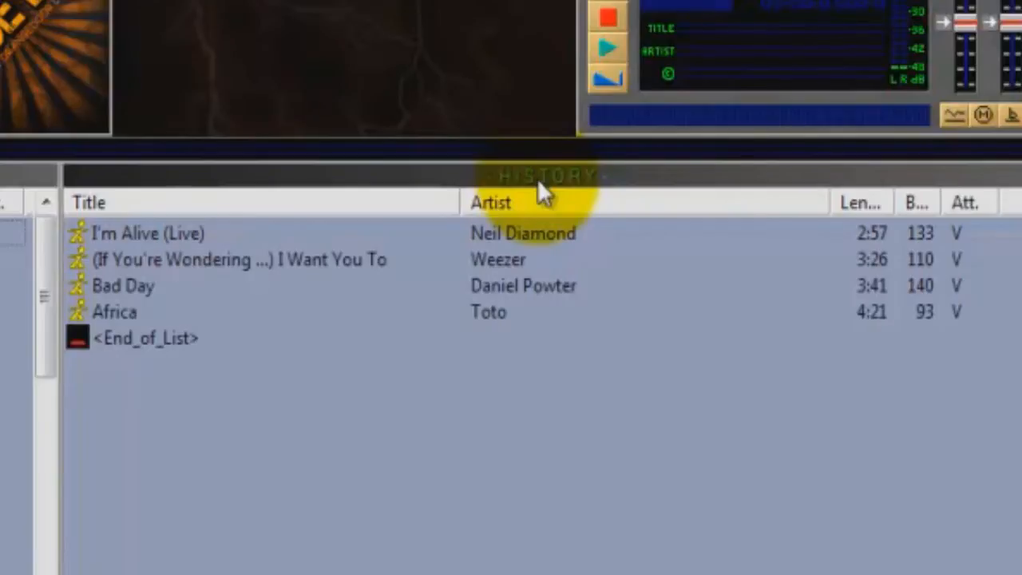
left_click(537, 178)
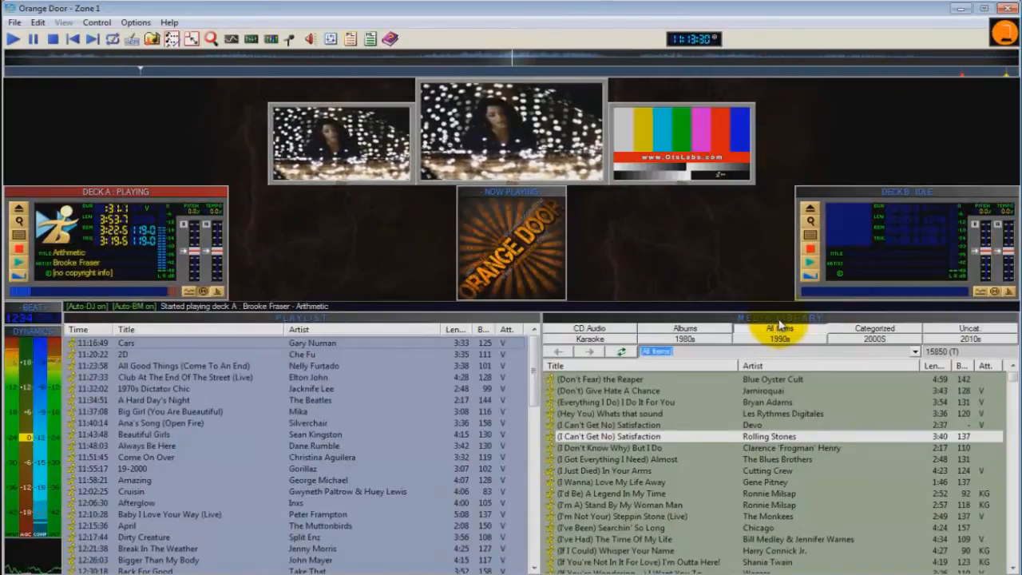
left_click(779, 319)
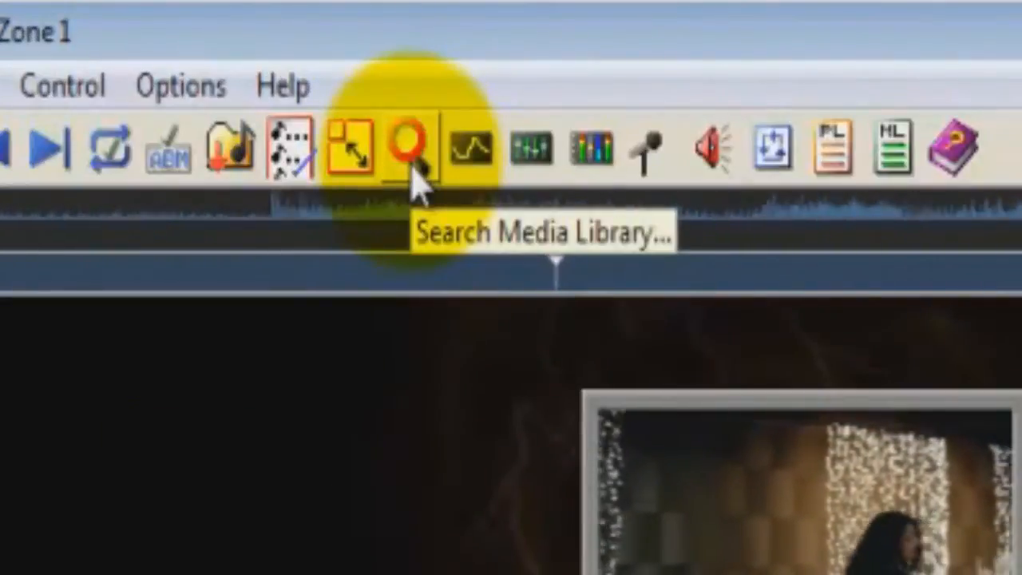
Step: Open the media library search and set it to copy to the end of the work area and stay open after copying
left_click(419, 178)
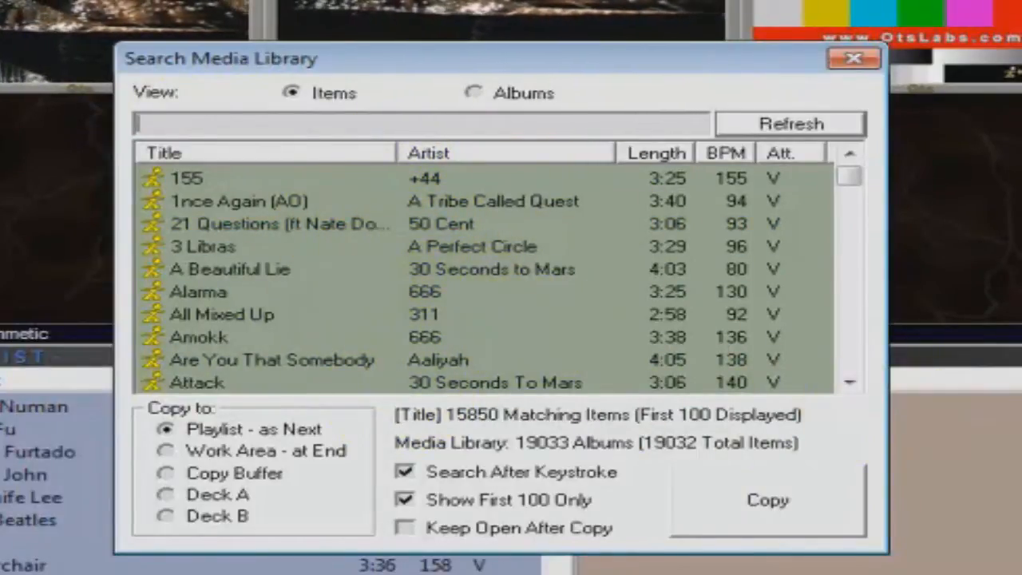
left_click(168, 452)
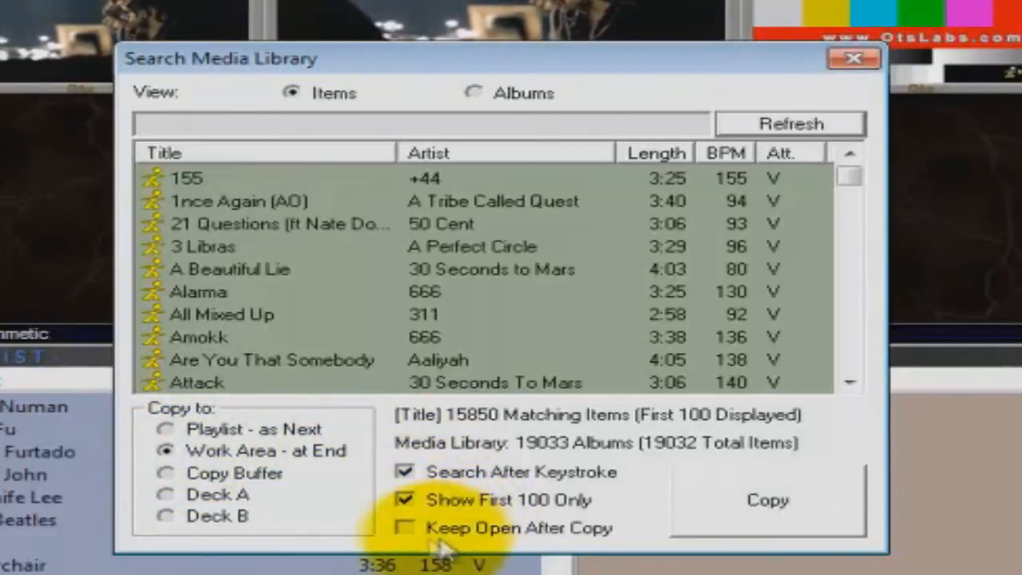
left_click(405, 529)
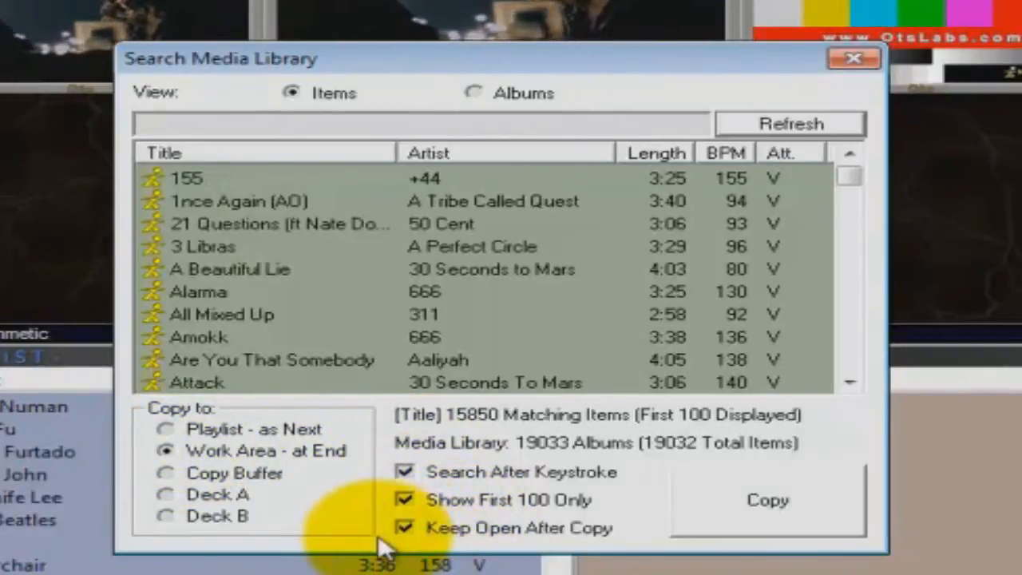
left_click(299, 225)
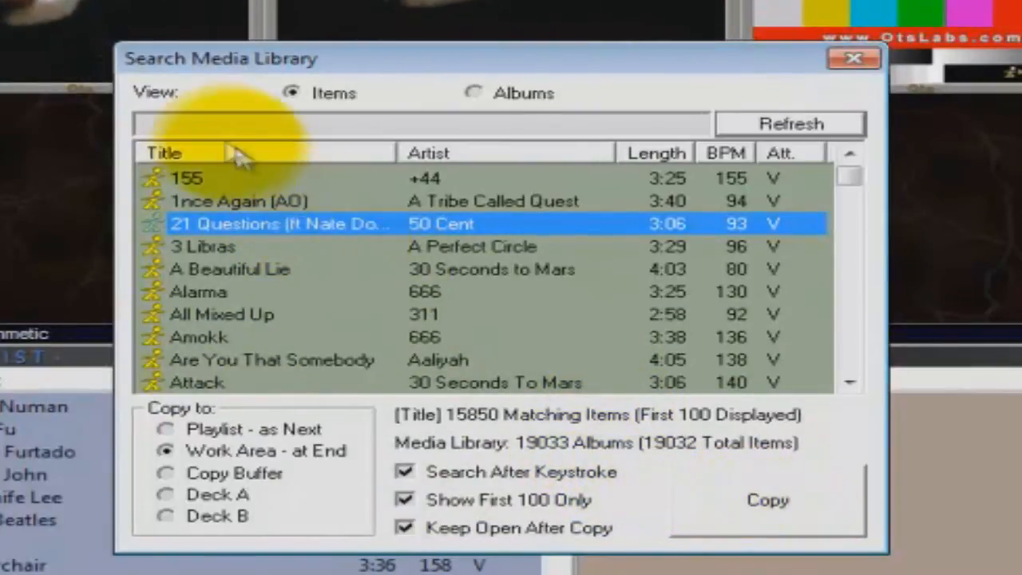
Step: Search the library for "the beatles" and copy All My Loving (Live), Eleanor Rigby, Help, In My Life and Penny Lane to the work area
left_click(211, 125)
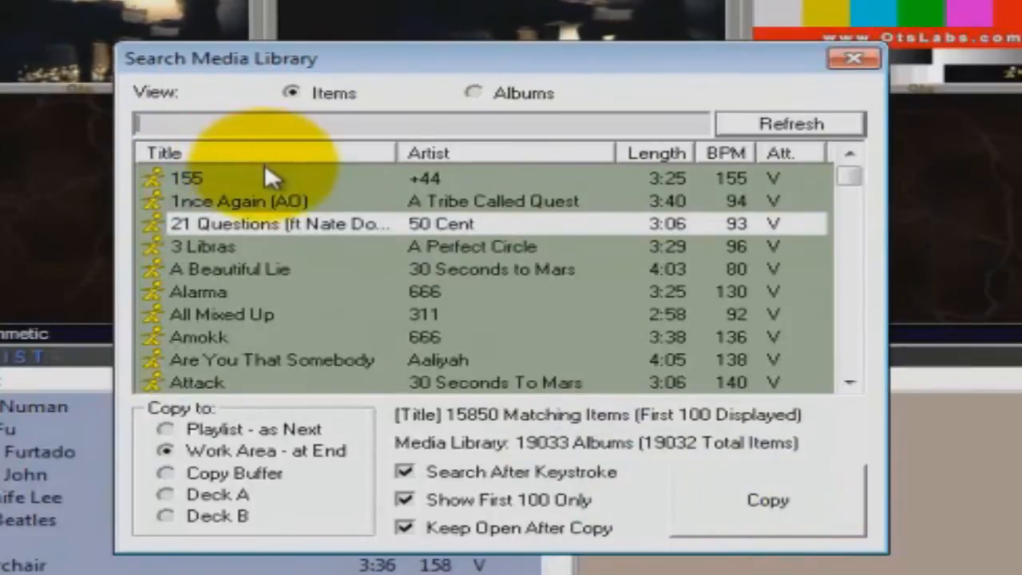
type("the beatles")
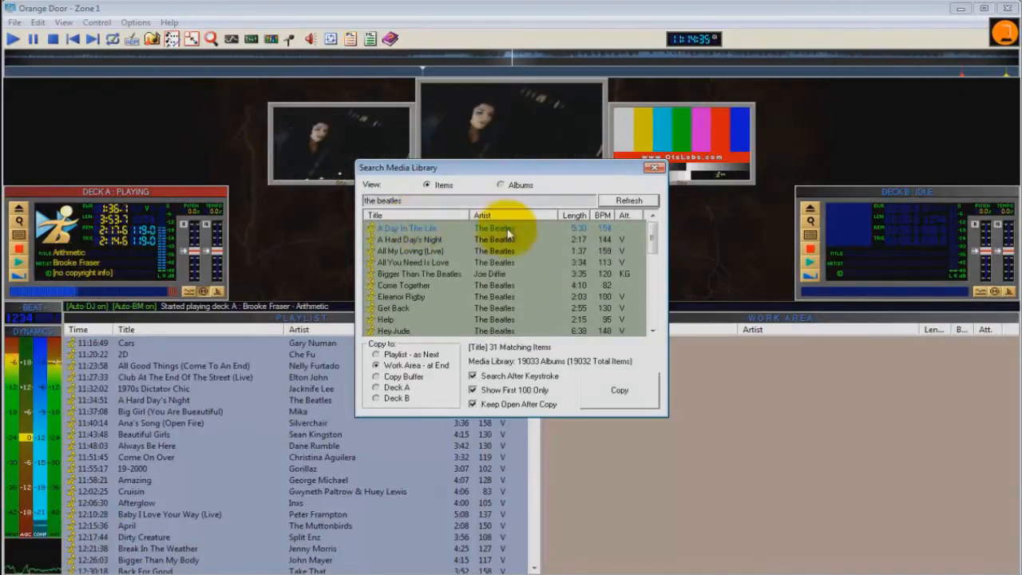
left_click(639, 242)
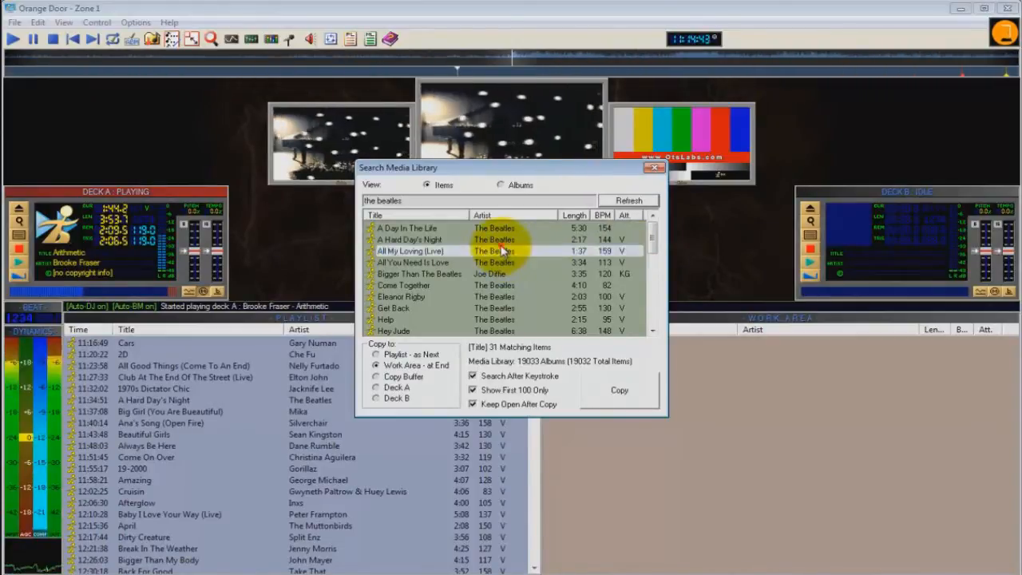
scroll(519, 268, "down", 3)
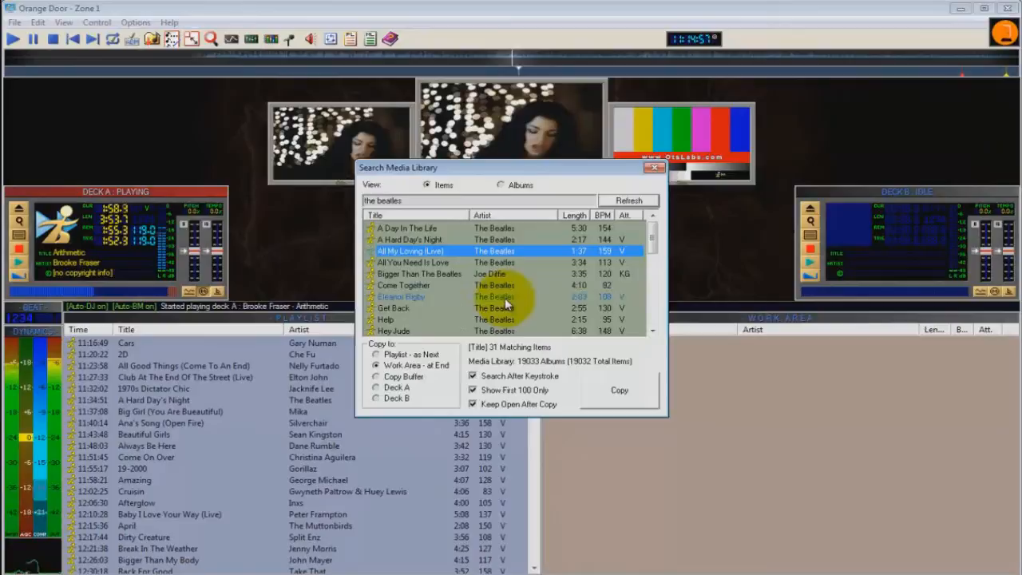
left_click(506, 299, "ctrl")
left_click(504, 319, "ctrl")
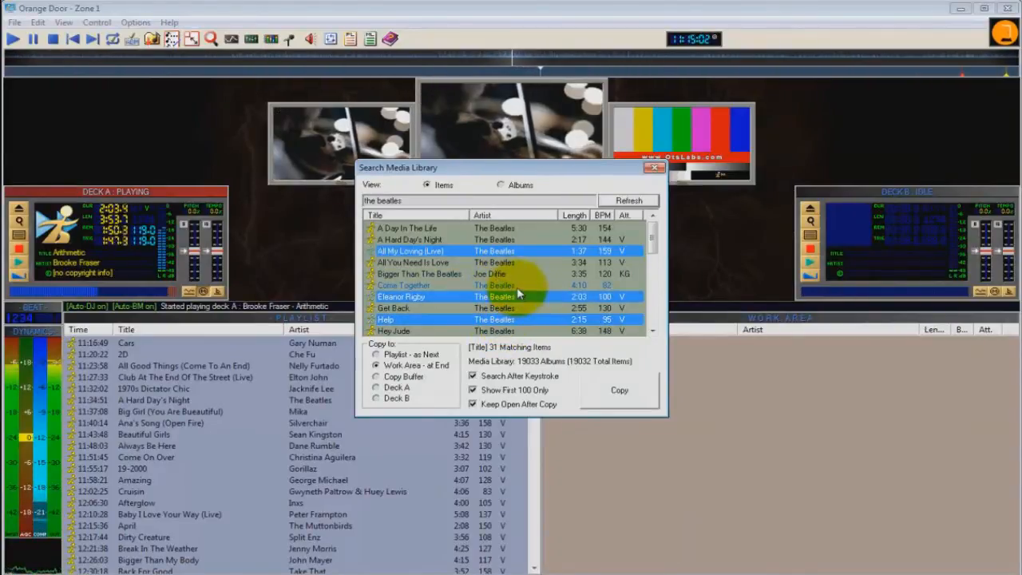
scroll(517, 286, "down", 3)
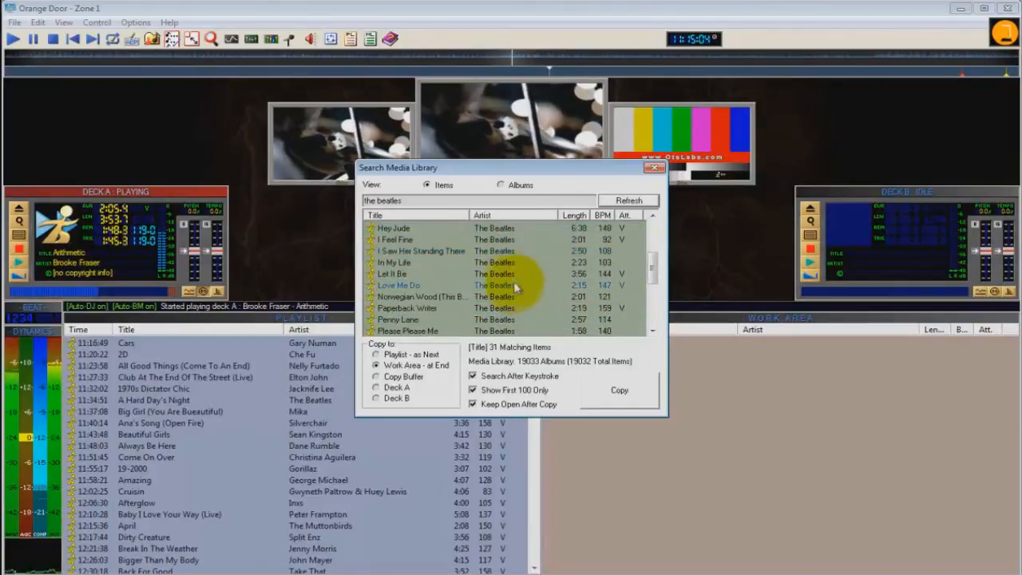
left_click(506, 263)
scroll(506, 269, "up", 3)
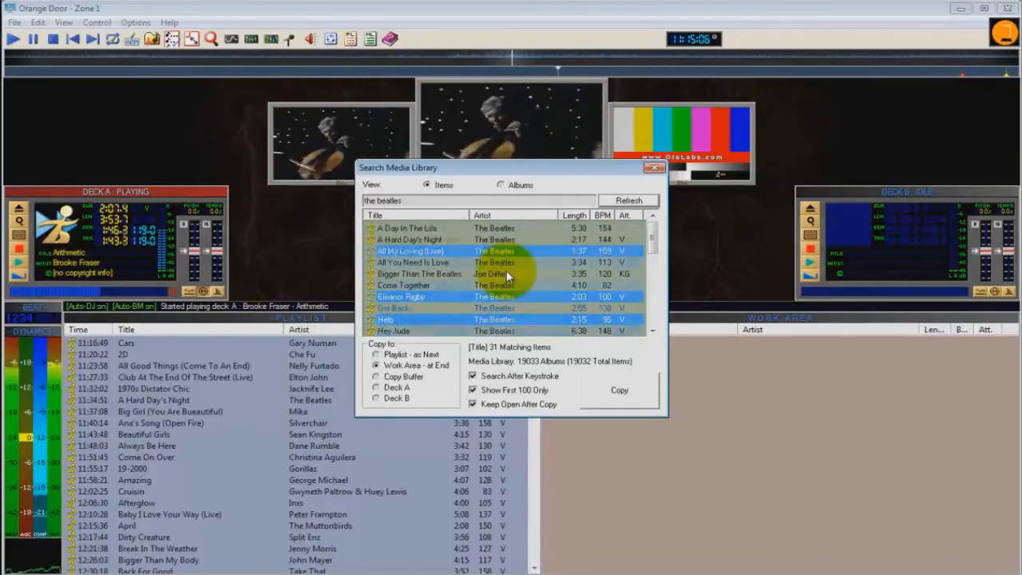
scroll(506, 270, "down", 4)
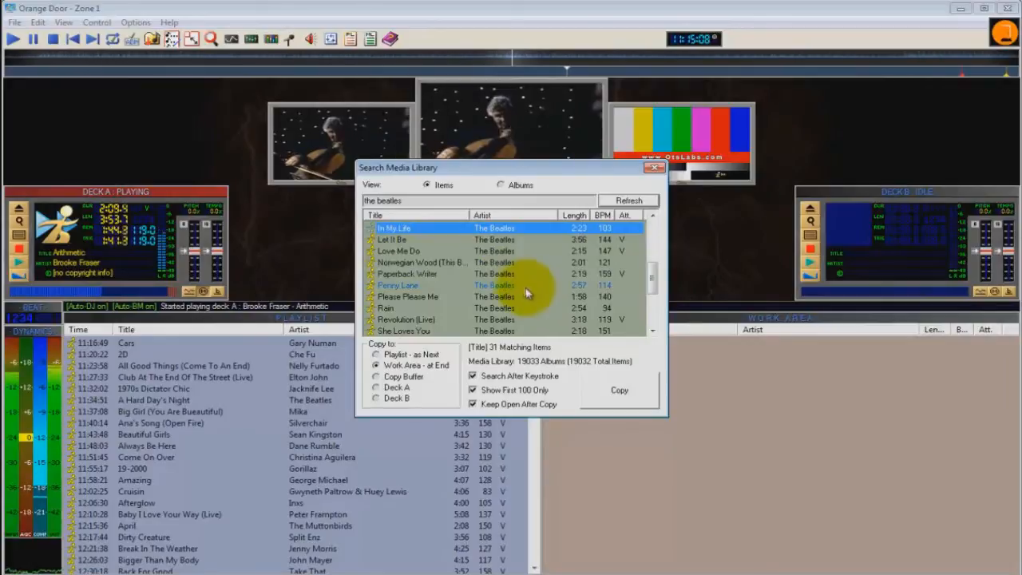
left_click(518, 286, "ctrl")
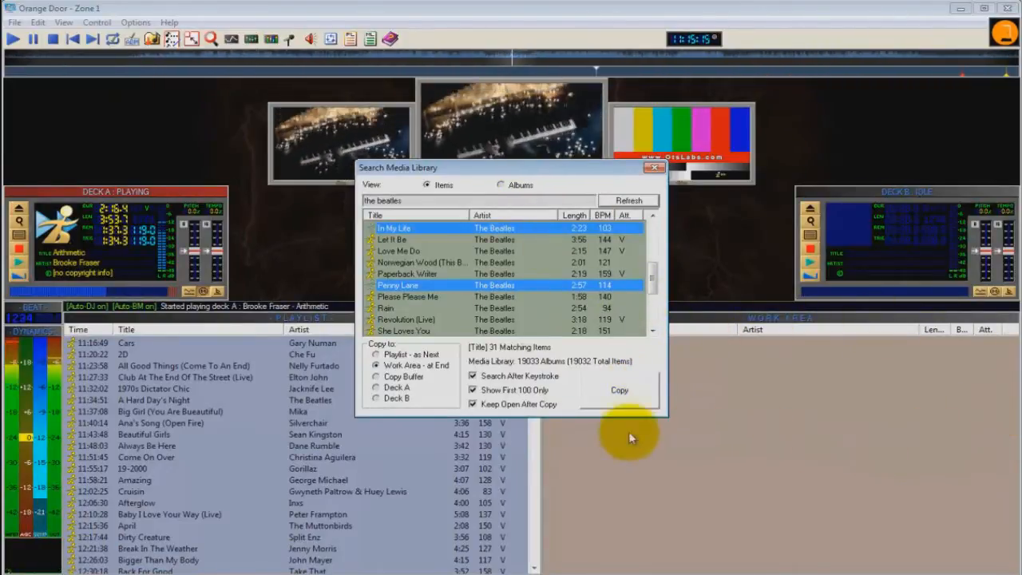
left_click(622, 398)
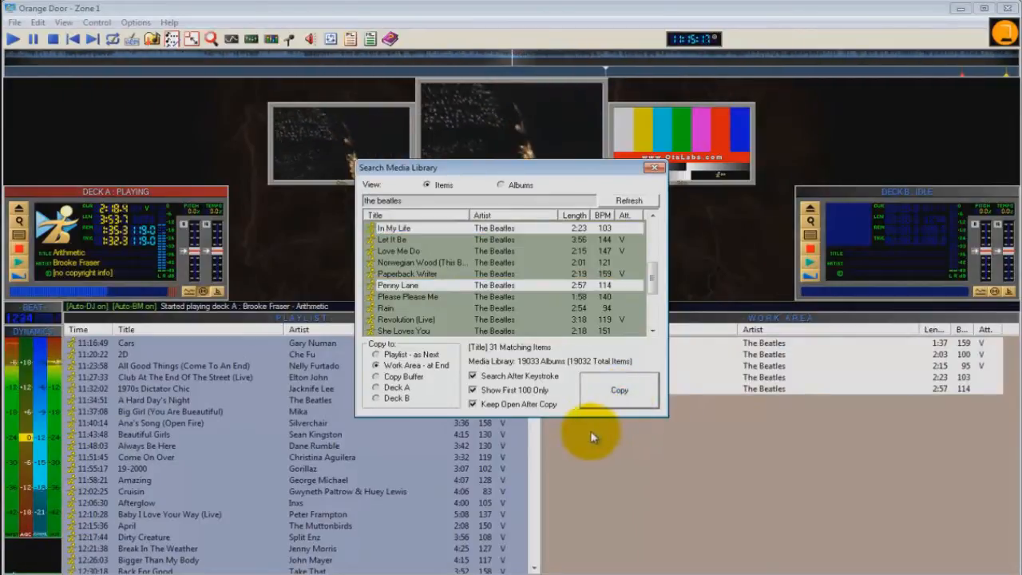
Step: Search for "red hot" and copy Aeroplane, Around The World (Live), Blood Sugar Sex Magik (Live), Californication, Can't Stop and Desecration Smile to the work area
left_click_drag(416, 201, 354, 211)
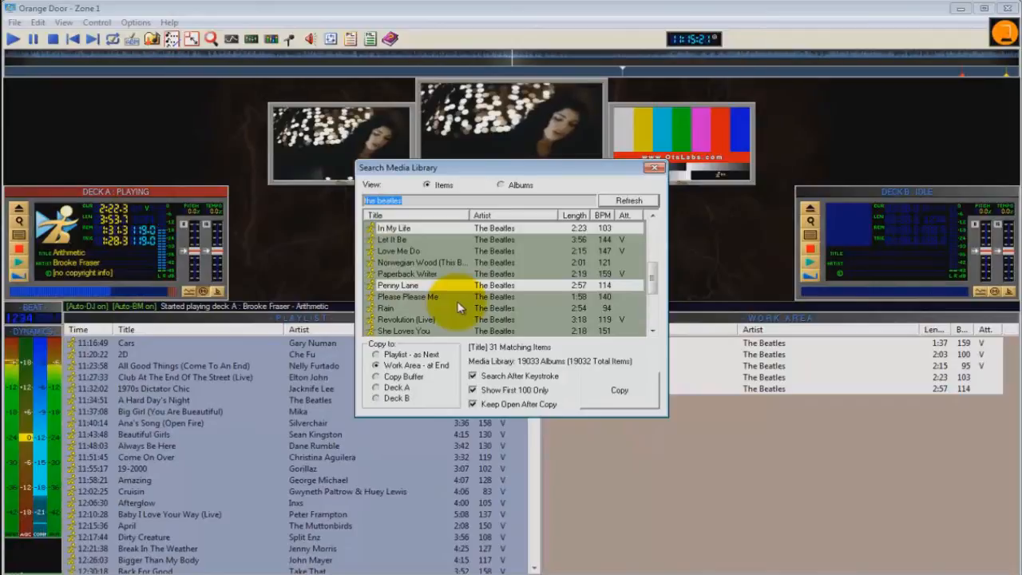
type("red hot")
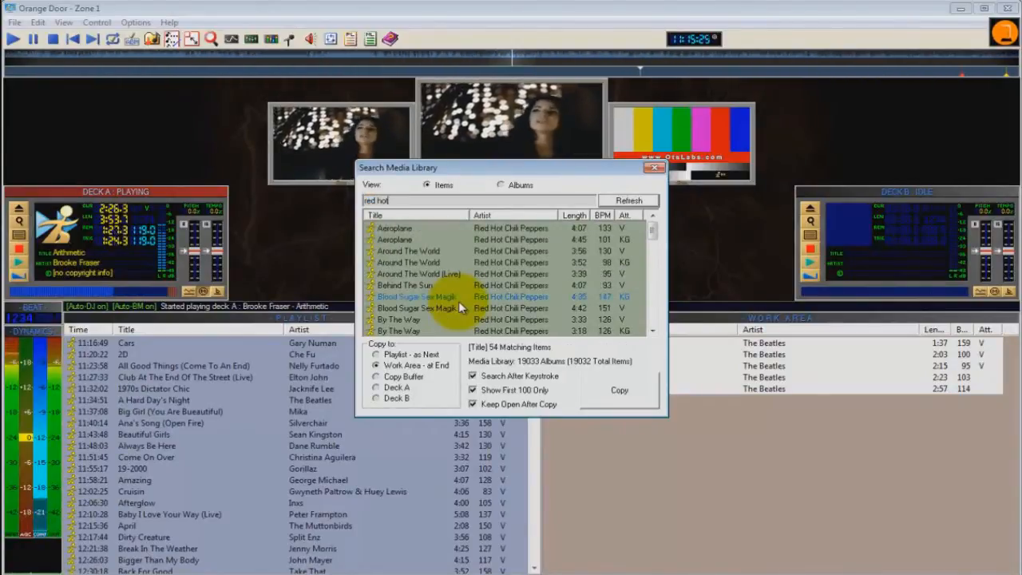
left_click(491, 251)
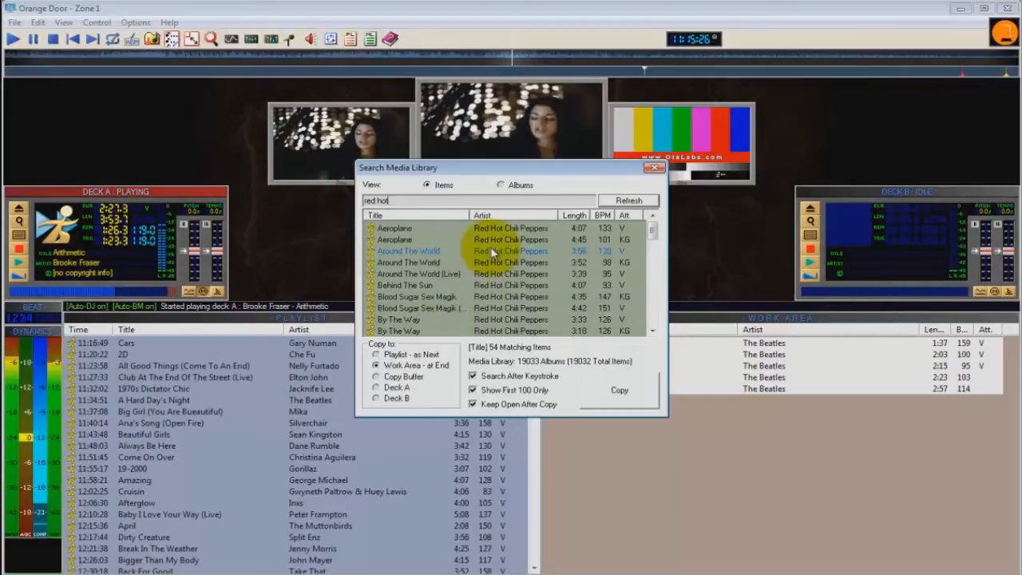
left_click(535, 240)
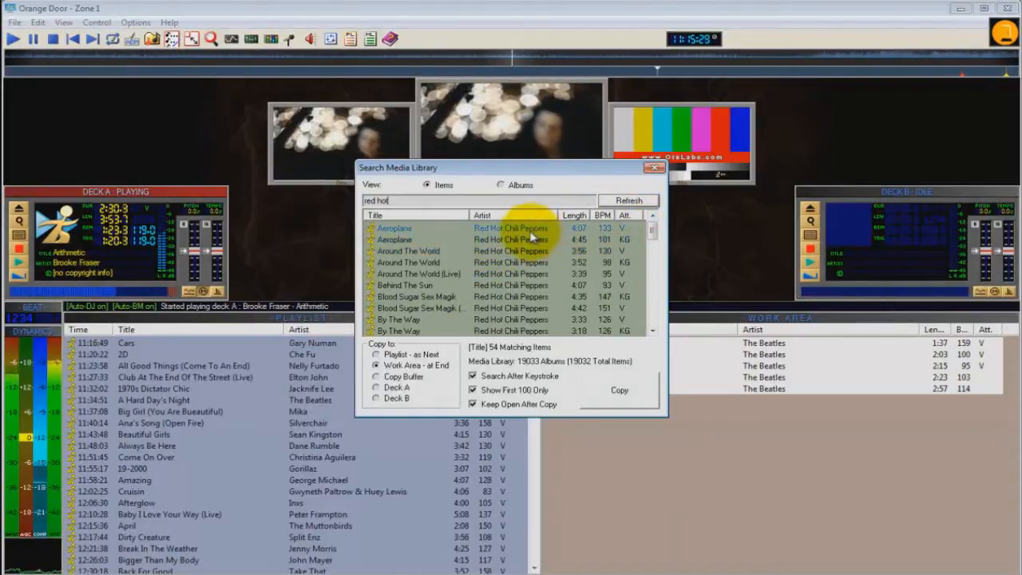
left_click(516, 276, "ctrl")
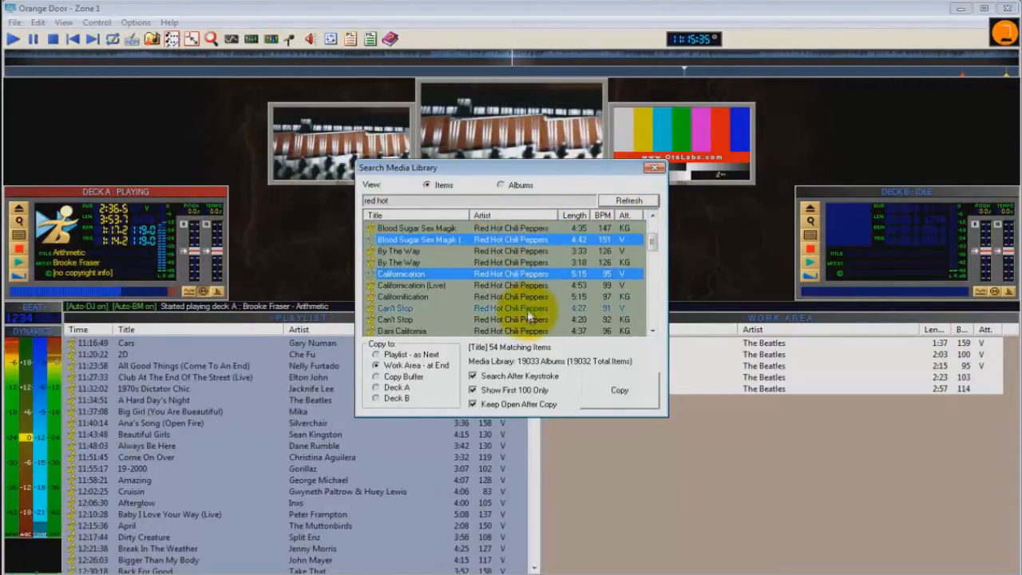
left_click(533, 310, "ctrl")
scroll(541, 320, "down", 1)
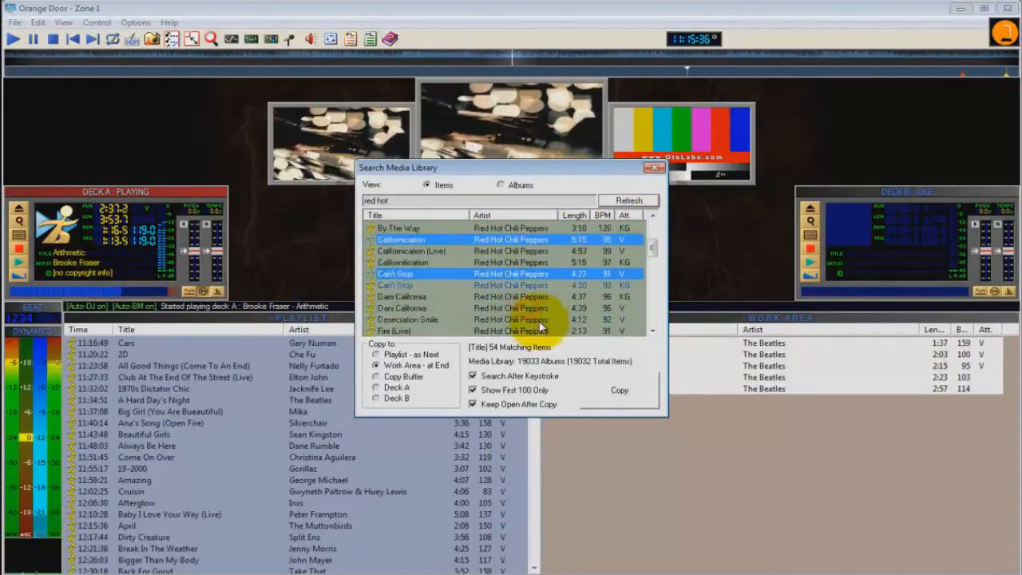
left_click(620, 390)
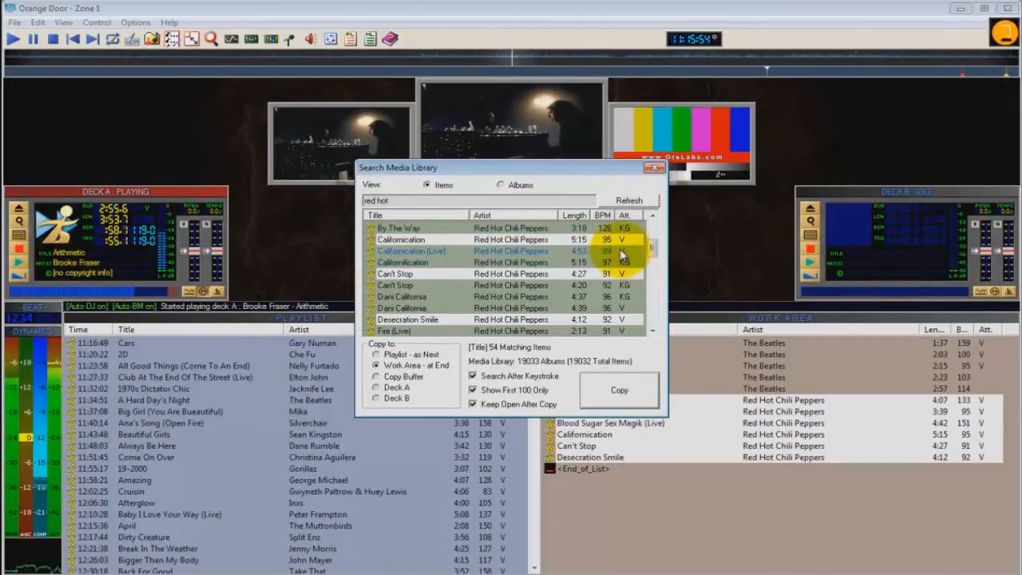
left_click(654, 168)
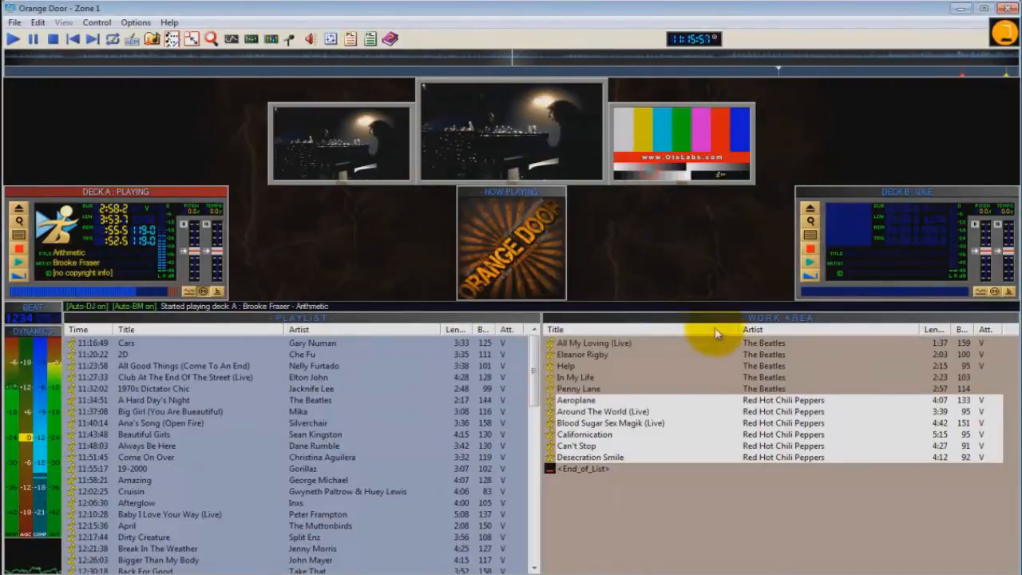
Step: Switch the work area pane back to the media library and filter its items to the LATIN category
left_click(775, 320)
left_click(753, 482)
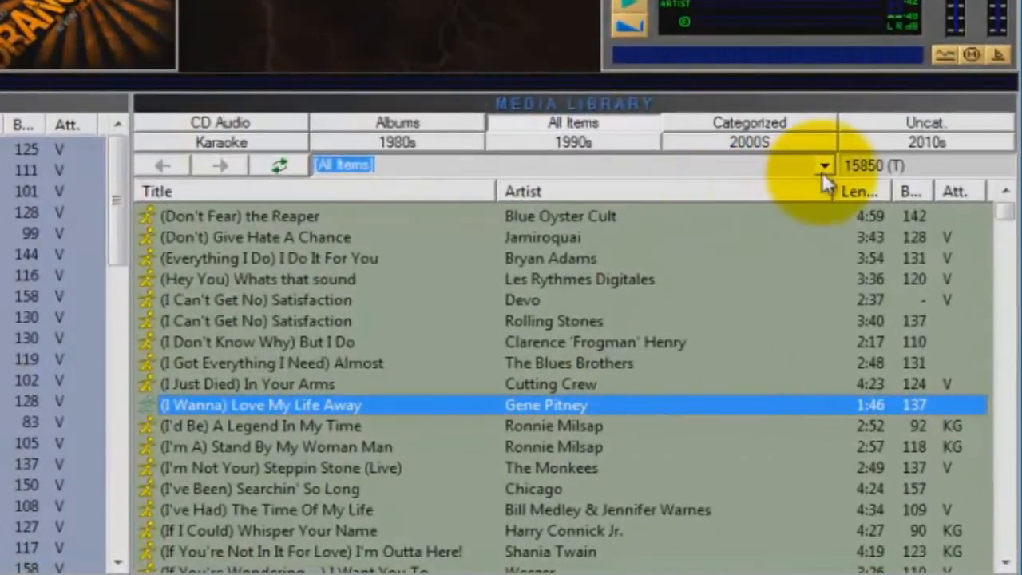
left_click(824, 167)
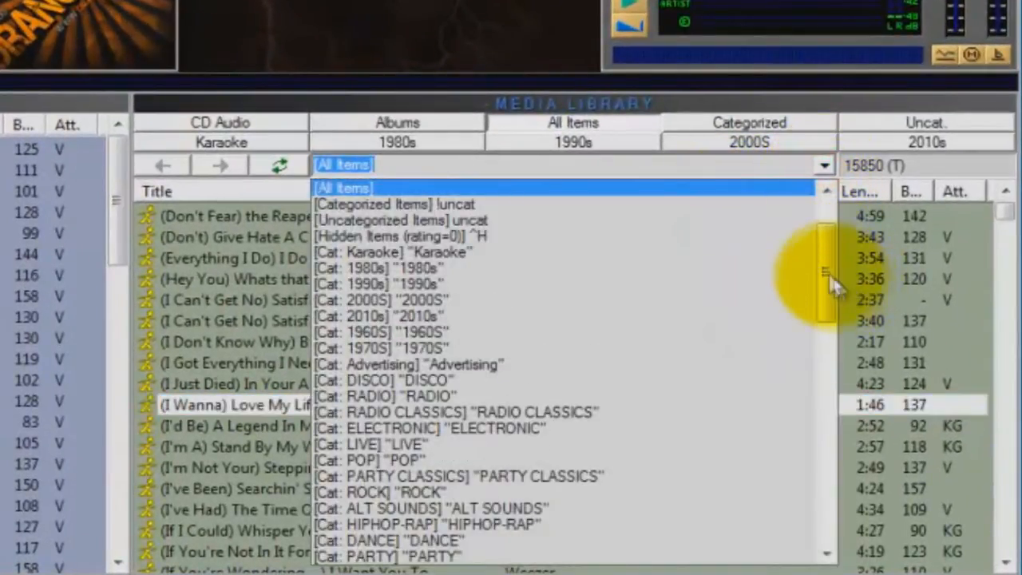
left_click(822, 167)
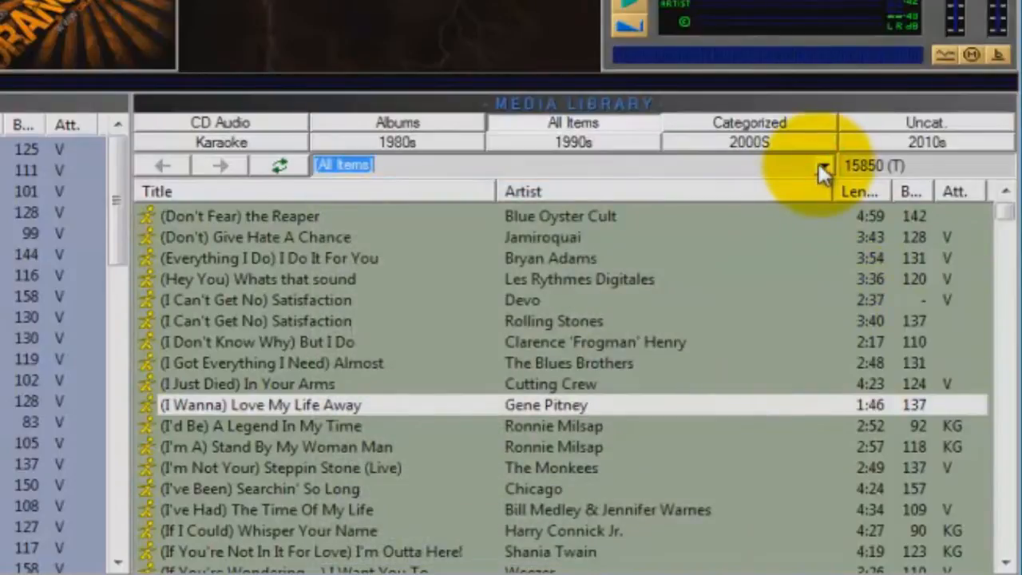
left_click(825, 165)
left_click_drag(832, 259, 845, 406)
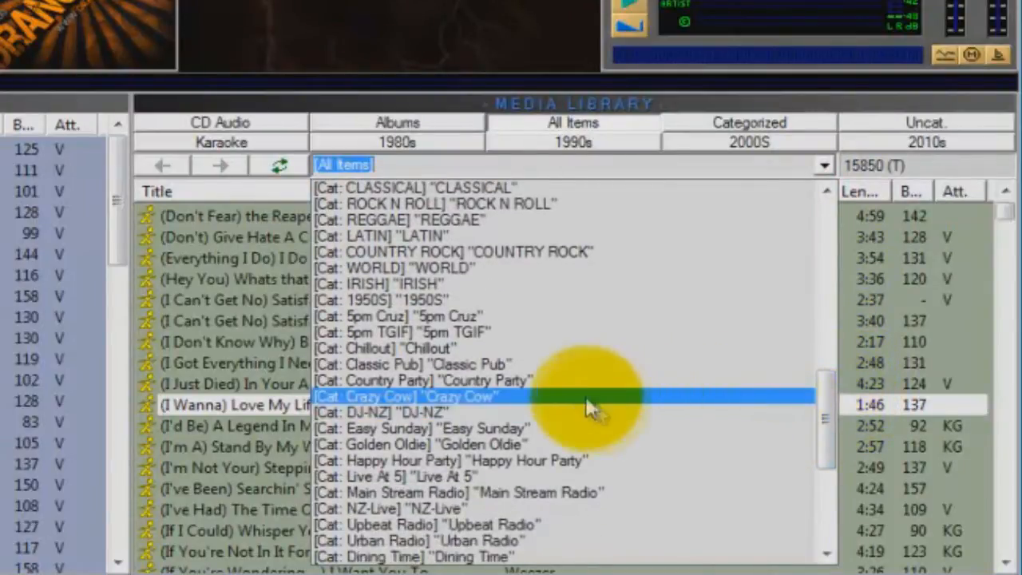
left_click(477, 237)
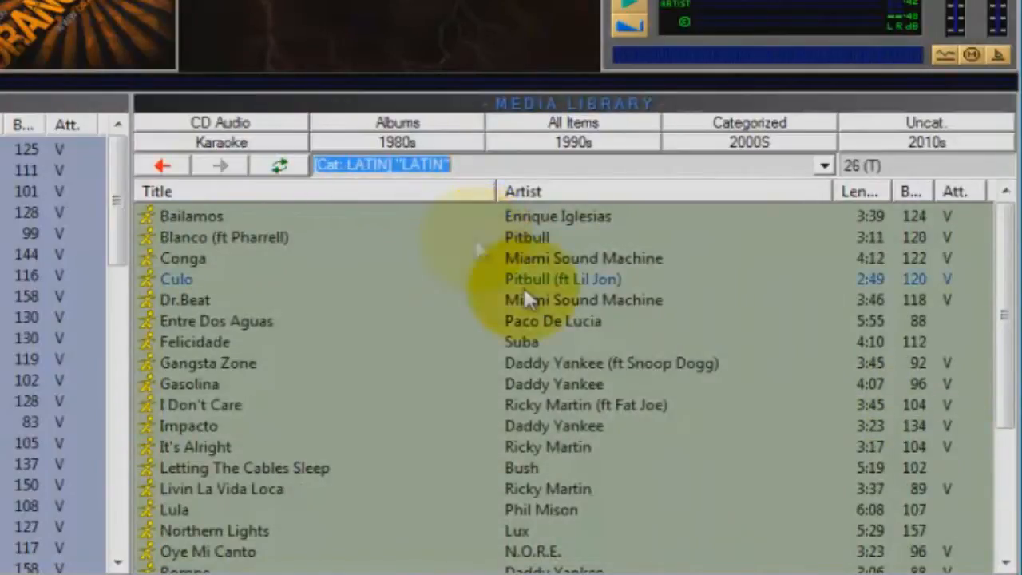
Step: Select Culo, Gangsta Zone, Letting The Cables Sleep, Northern Lights, Suavemente and Impacto in the LATIN category and copy them
left_click(612, 279)
left_click(611, 356, "ctrl")
left_click(603, 469, "ctrl")
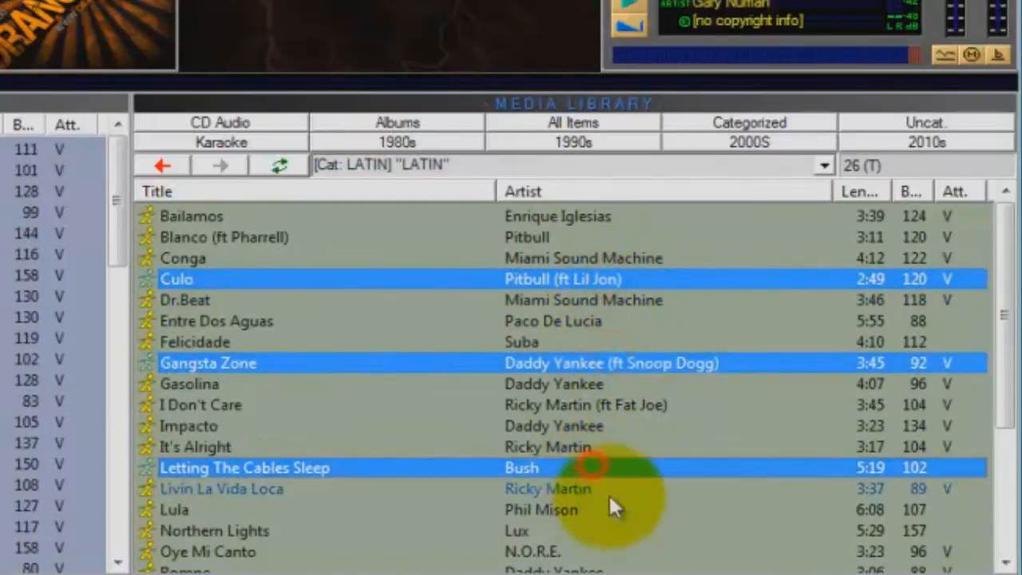
scroll(610, 495, "down", 1)
left_click(573, 470, "ctrl")
left_click(575, 551, "ctrl")
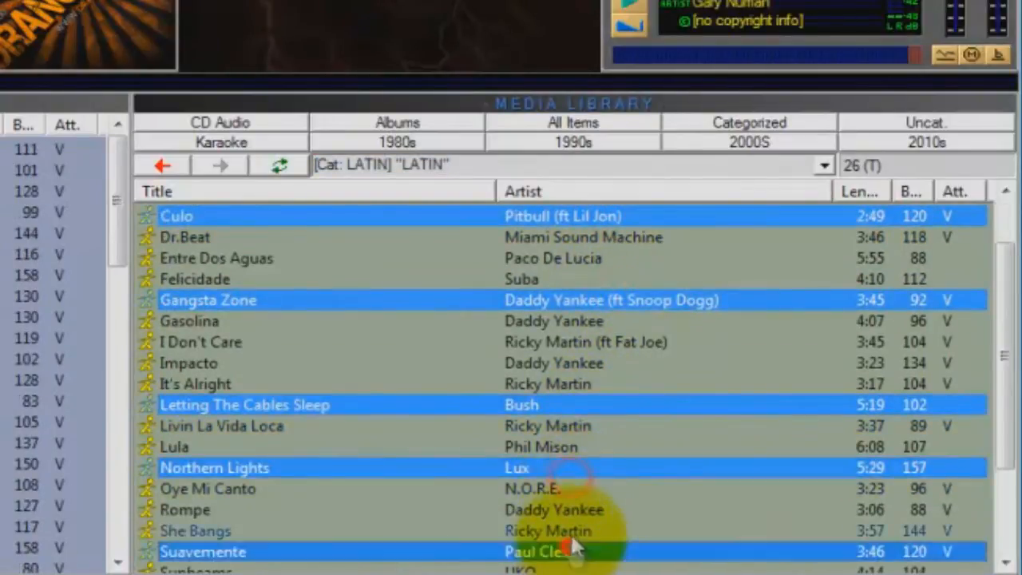
left_click(548, 363, "ctrl")
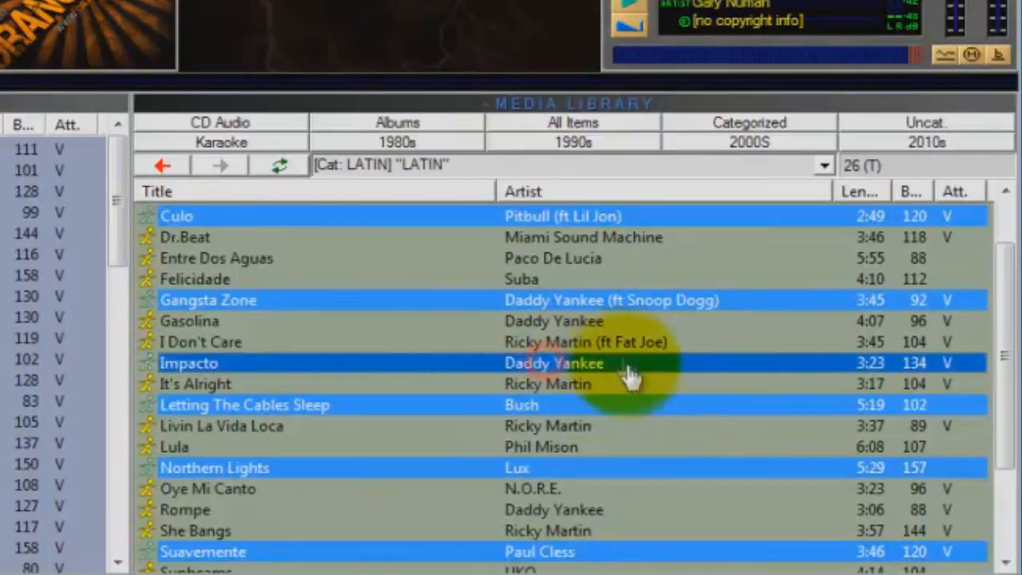
right_click(586, 366)
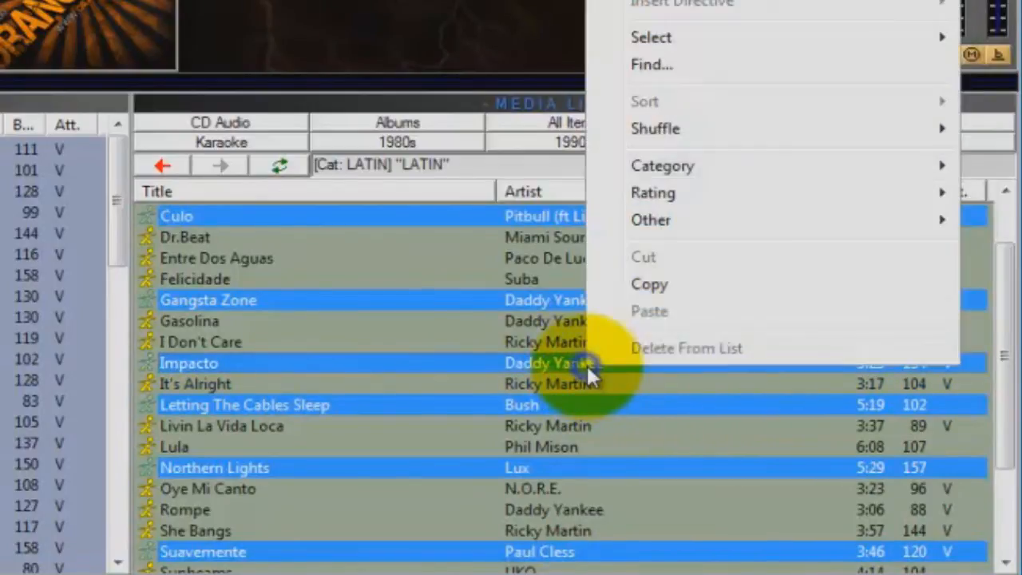
left_click(666, 285)
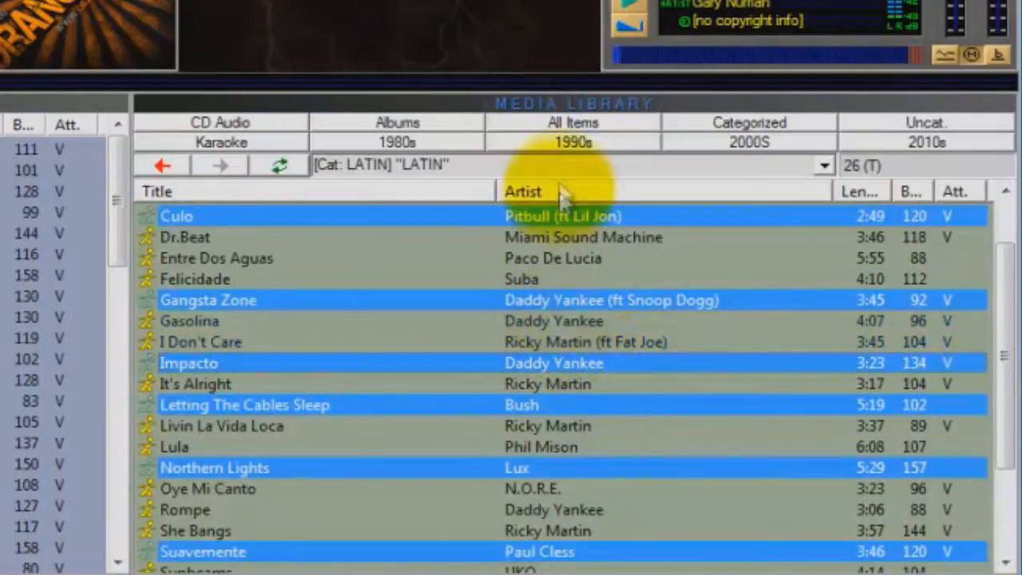
Step: Switch to the work area and paste the copied Latin songs at the end of the list
left_click(571, 105)
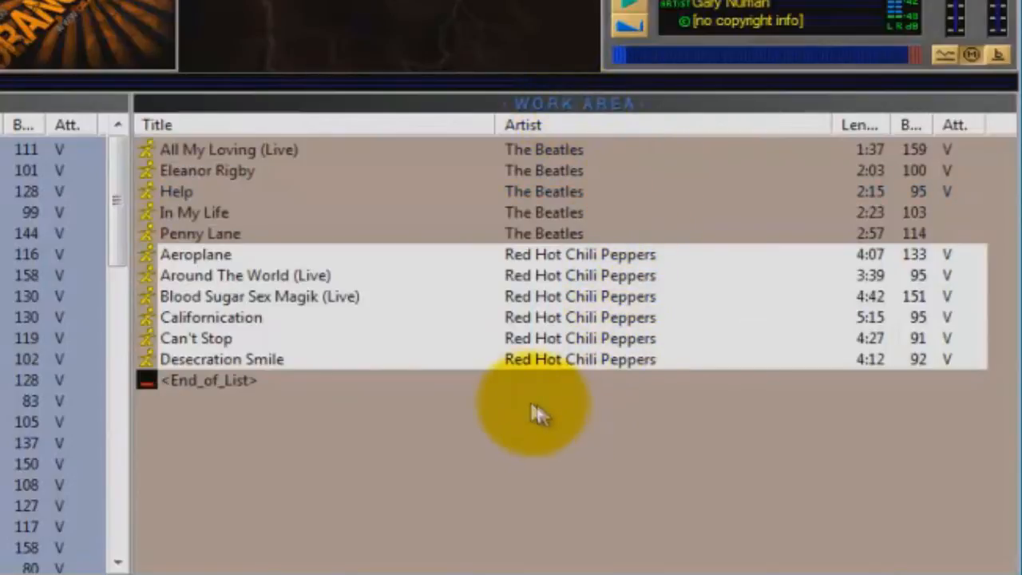
right_click(440, 387)
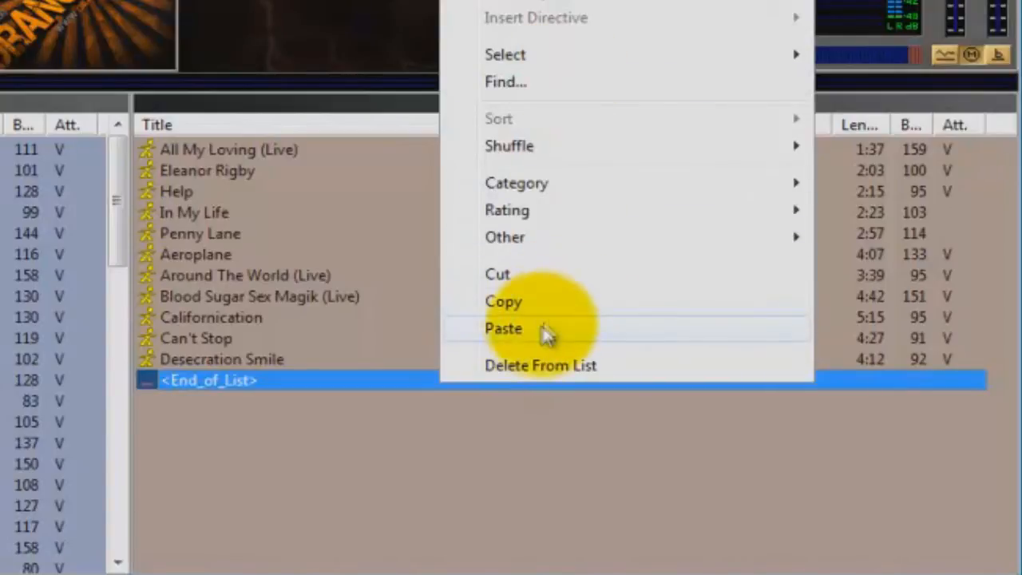
left_click(519, 331)
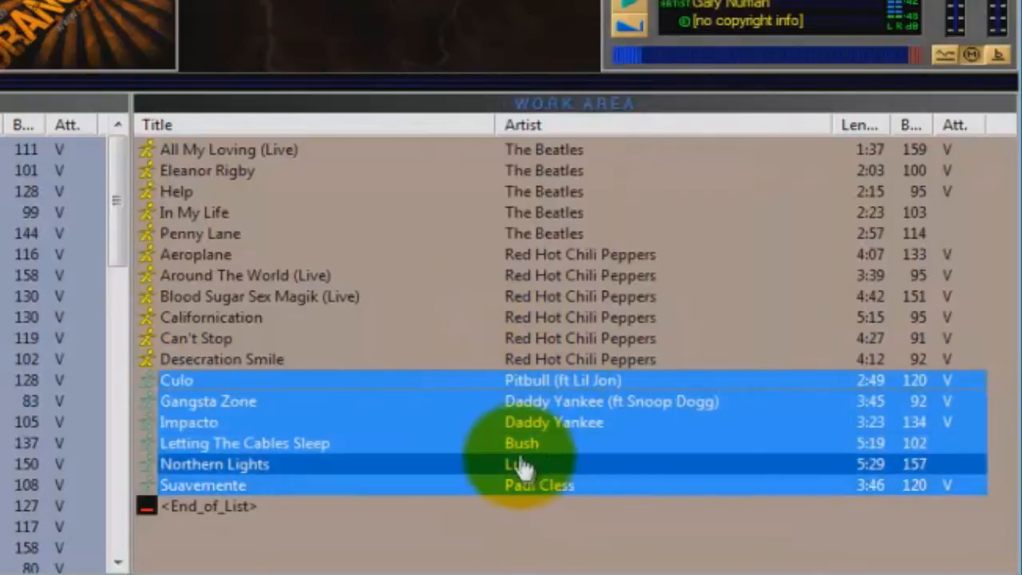
left_click(561, 430)
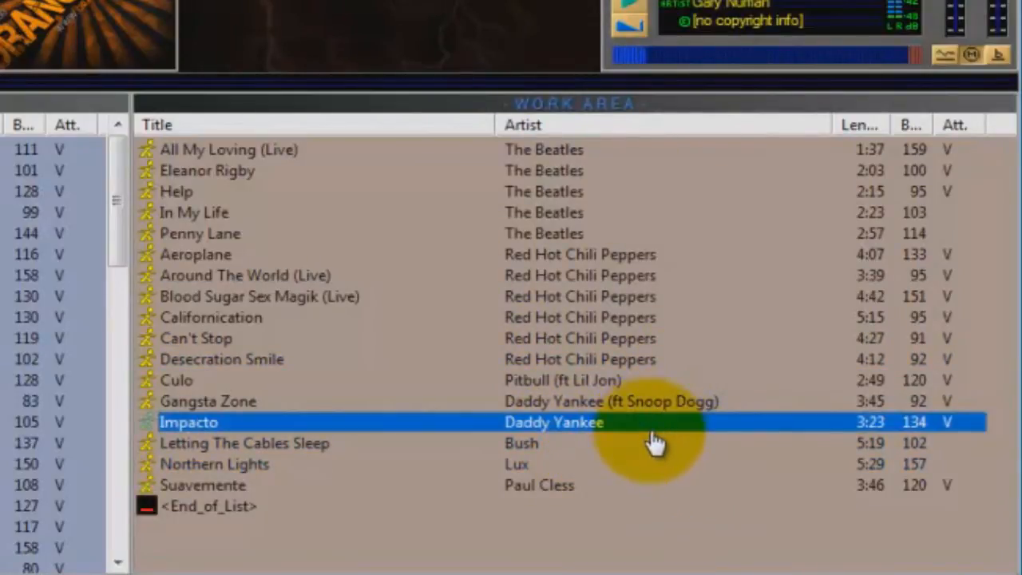
Step: Return to the media library and look through the available category filters, leaving the LATIN filter in place
left_click(592, 107)
left_click(589, 107)
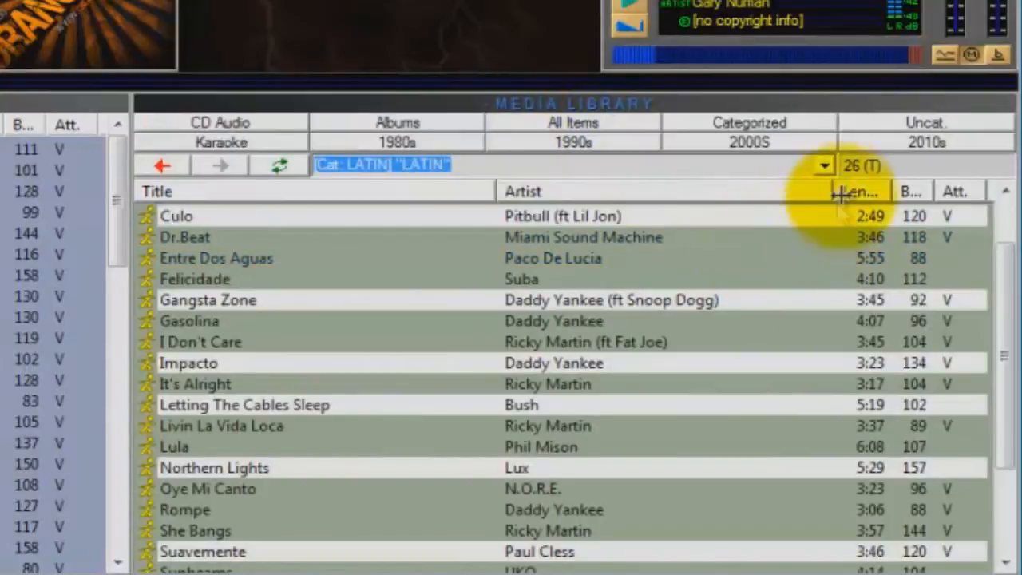
left_click(824, 166)
left_click_drag(827, 427, 785, 344)
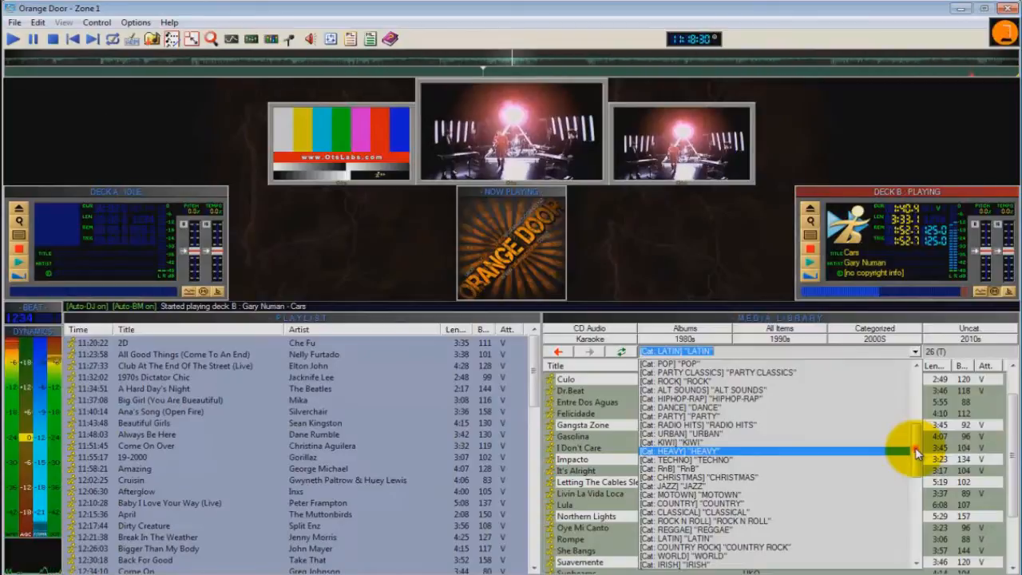
left_click_drag(825, 340, 839, 313)
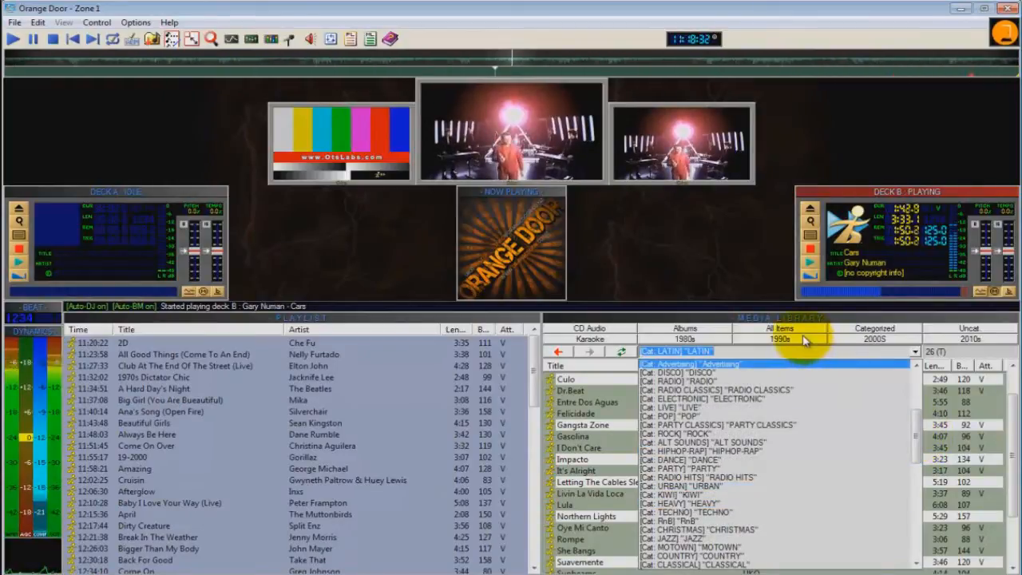
left_click(914, 351)
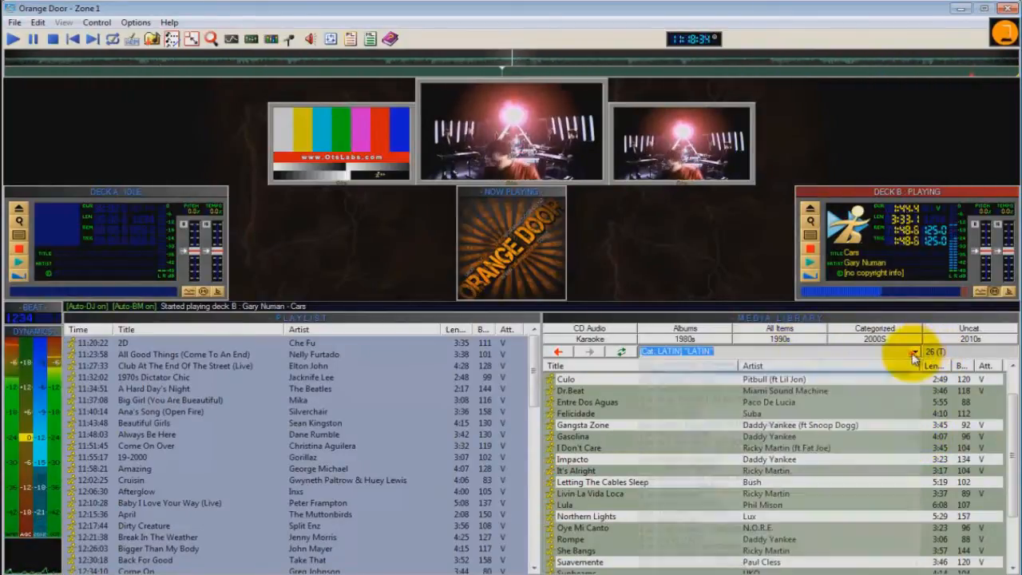
Step: List all library items by artist and select songs including My Culture, Its Not My Time, What's Up, Touch Me and 21 Questions
left_click(791, 335)
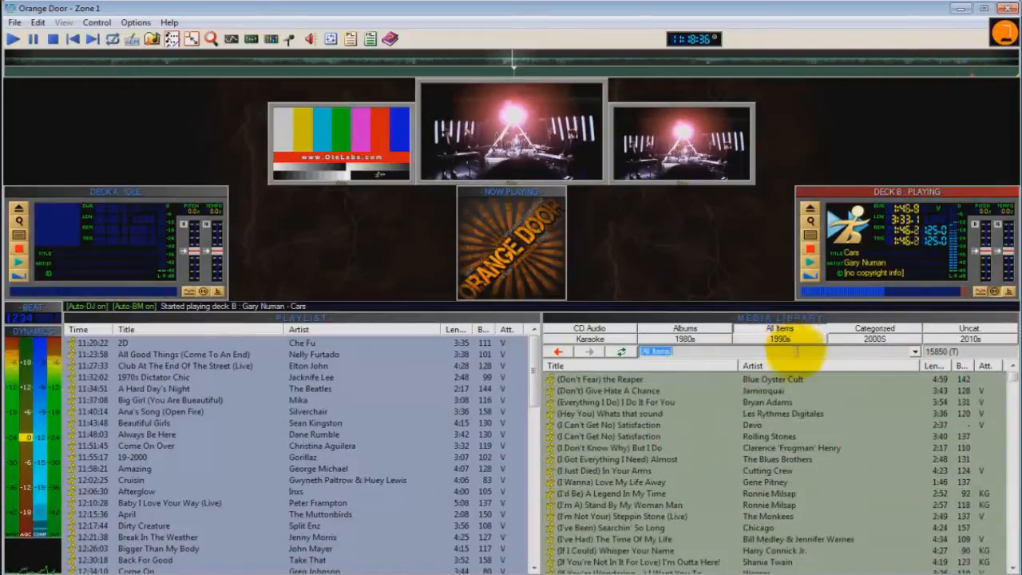
left_click(772, 369)
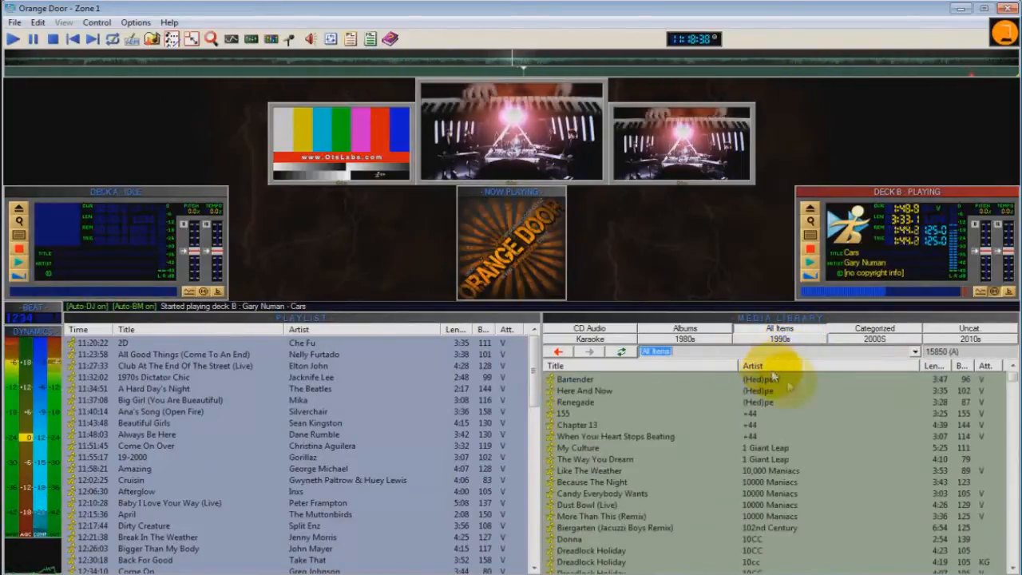
scroll(777, 416, "down", 20)
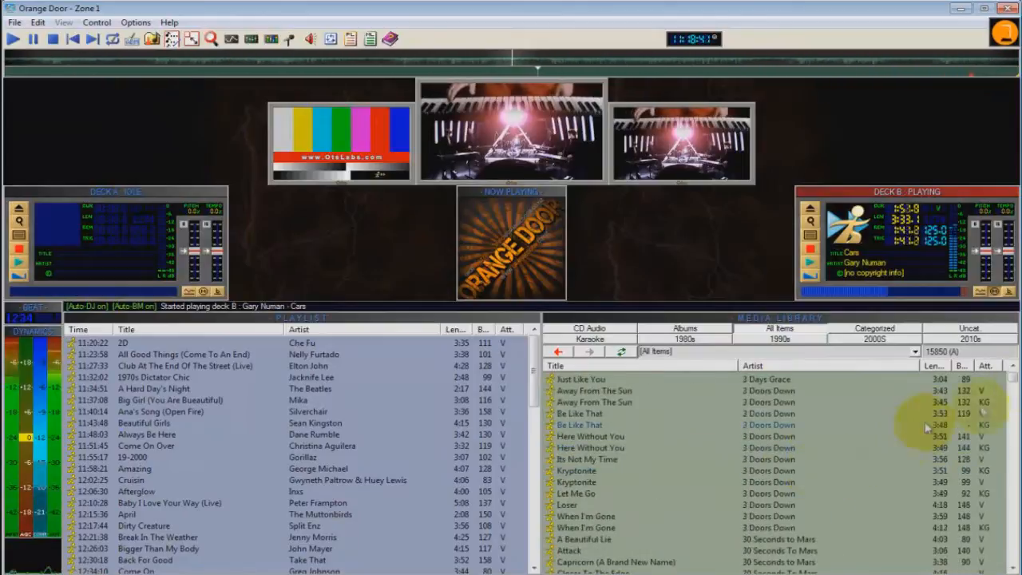
left_click(776, 458)
scroll(873, 511, "down", 10)
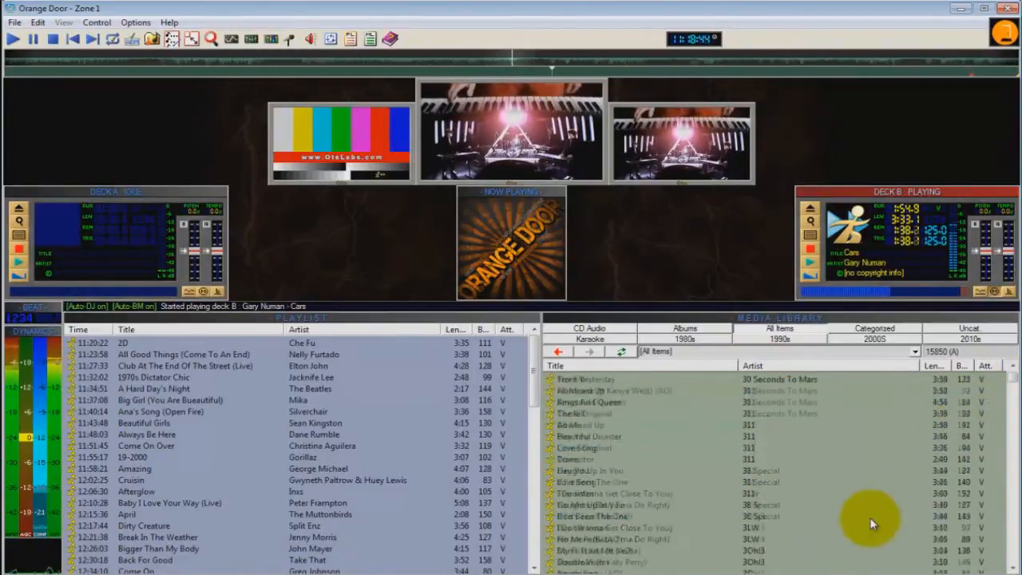
left_click(802, 437)
scroll(798, 527, "down", 10)
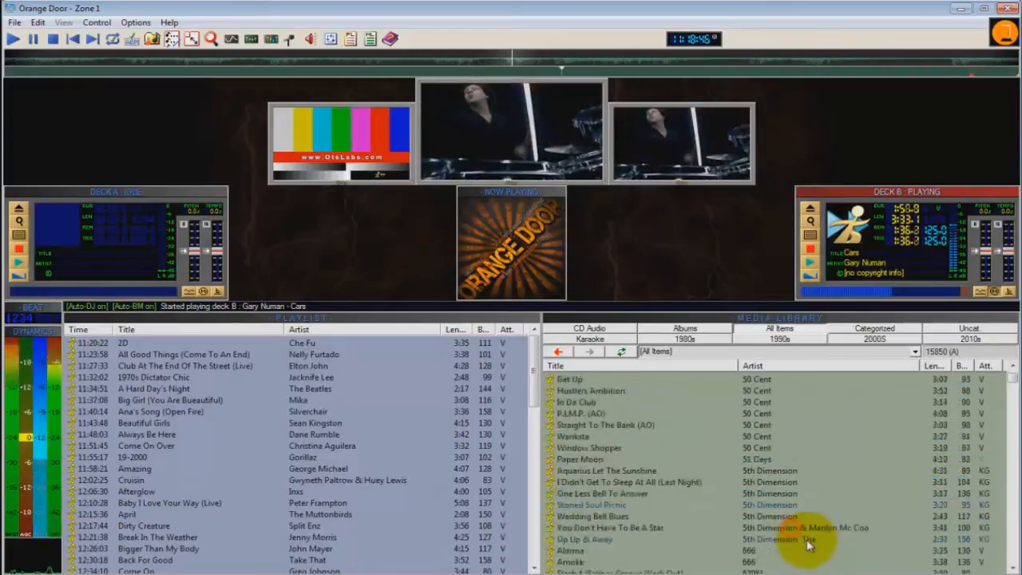
left_click(777, 505)
scroll(778, 436, "down", 15)
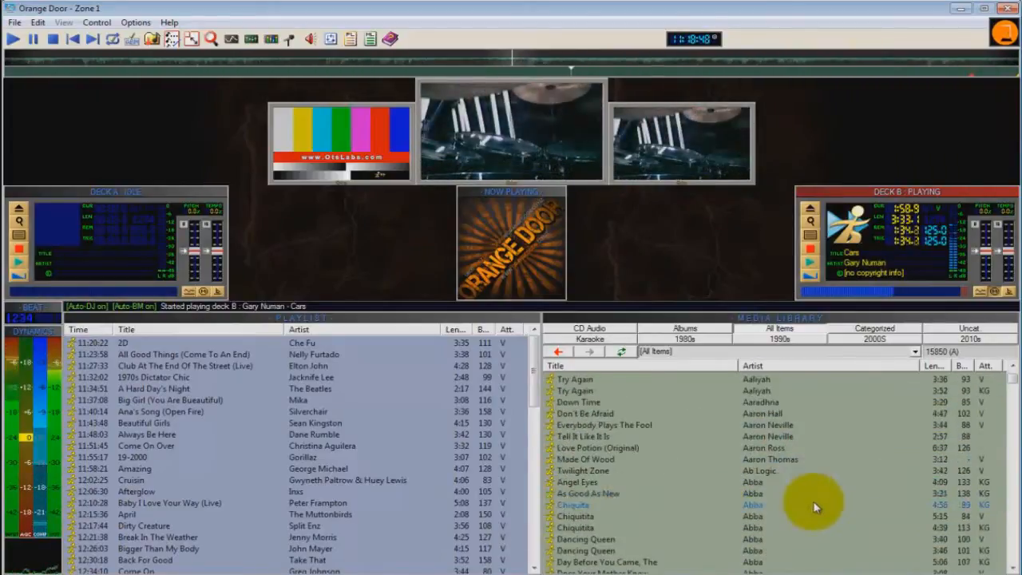
Step: Add songs by Abba, ACDC, Adam Lambert, Noel and Noise Boyz to the selection and copy all selected songs
left_click(756, 448)
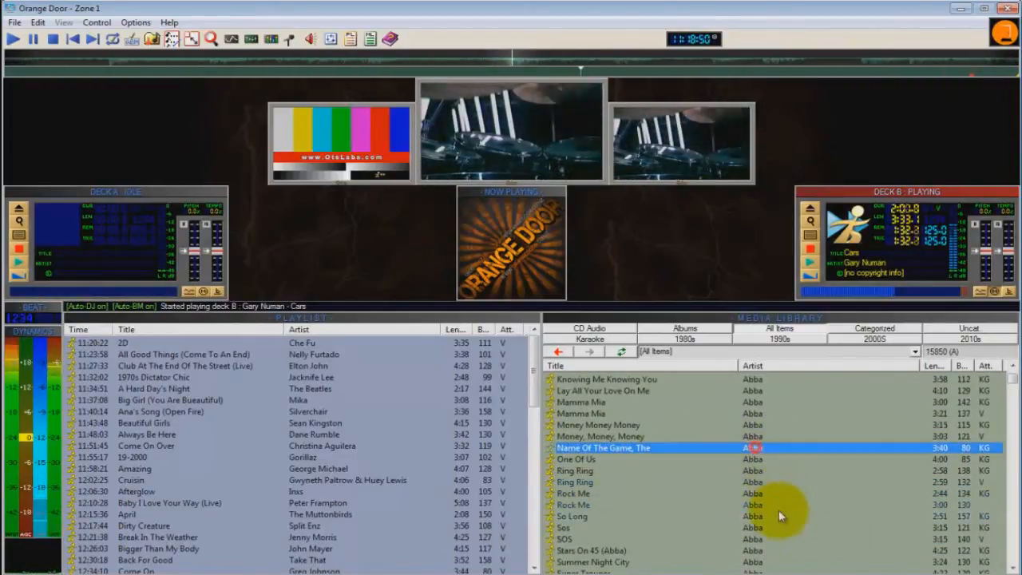
left_click(779, 516, "ctrl")
scroll(788, 468, "down", 8)
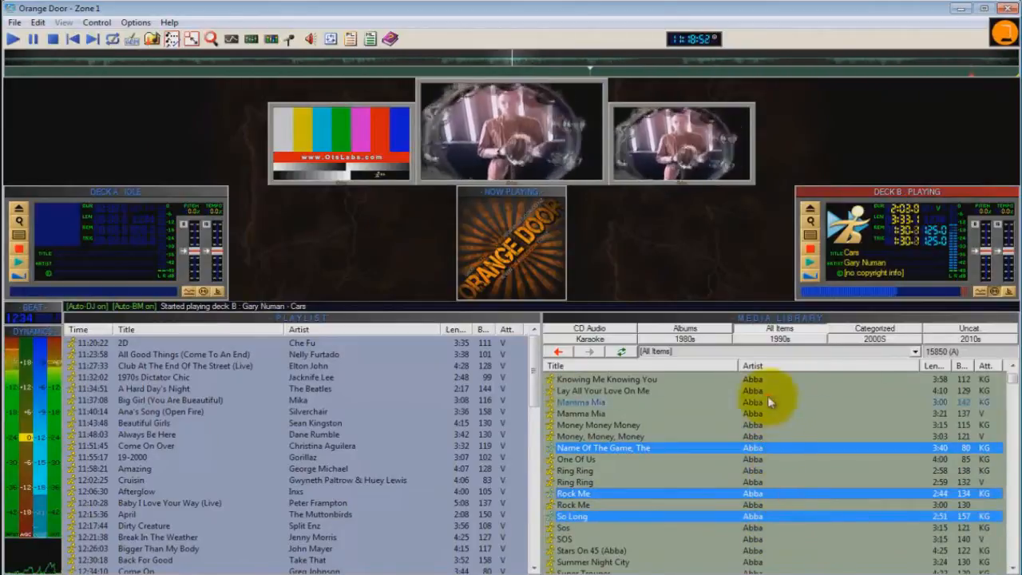
scroll(815, 472, "down", 10)
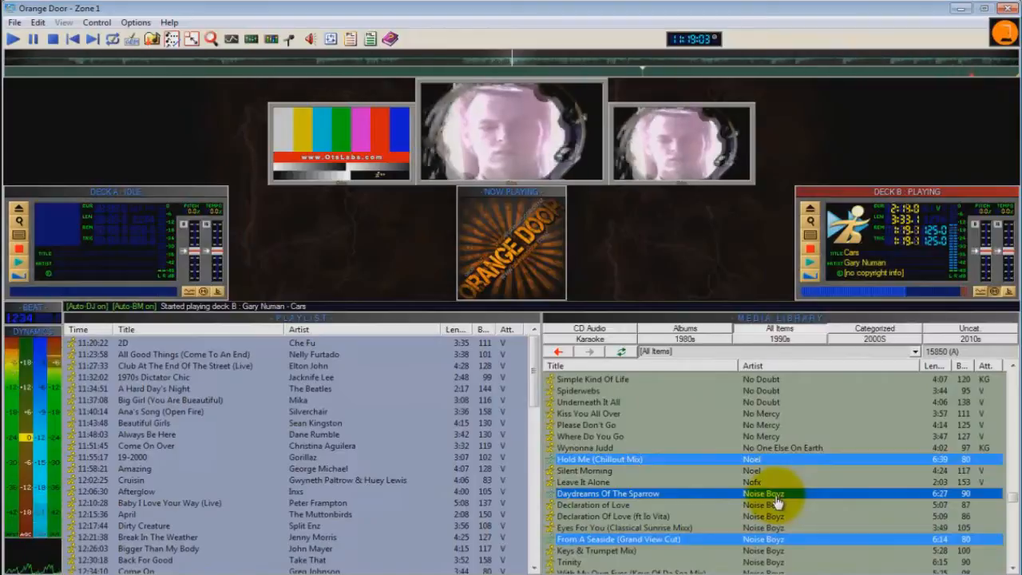
right_click(775, 497)
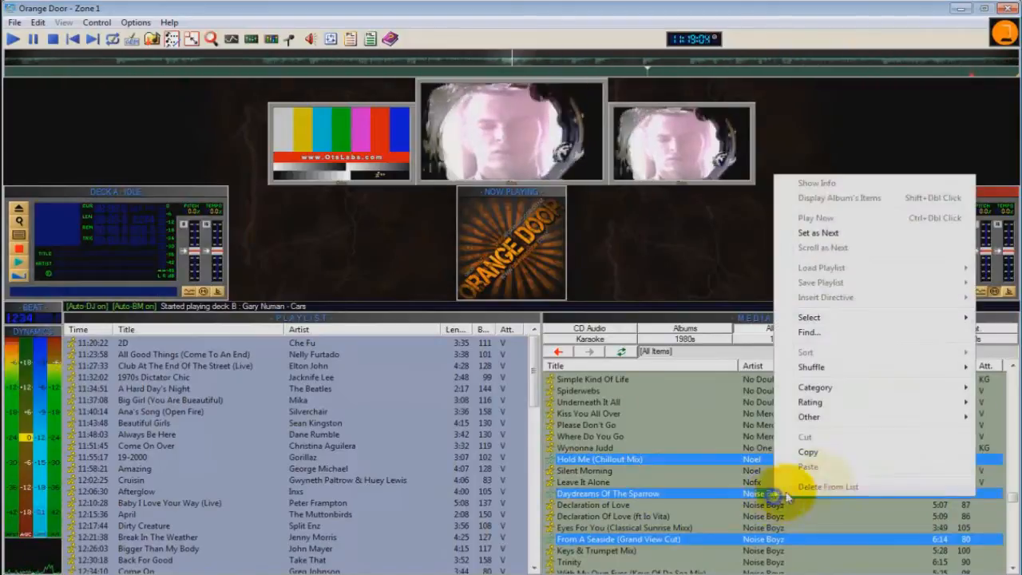
left_click(818, 452)
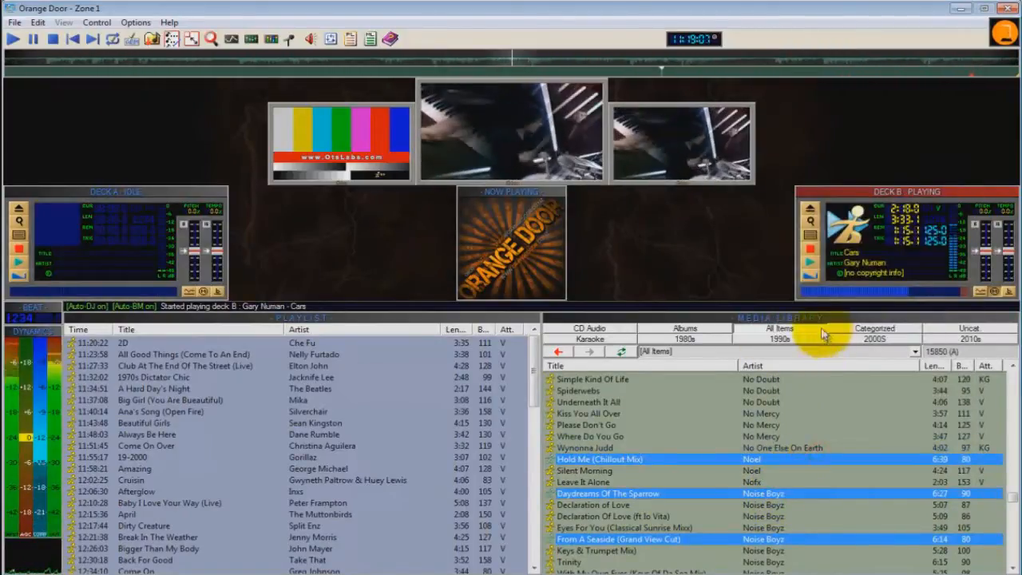
Step: Paste the copied songs into the work area before Northern Lights and review the expanded list
left_click(813, 319)
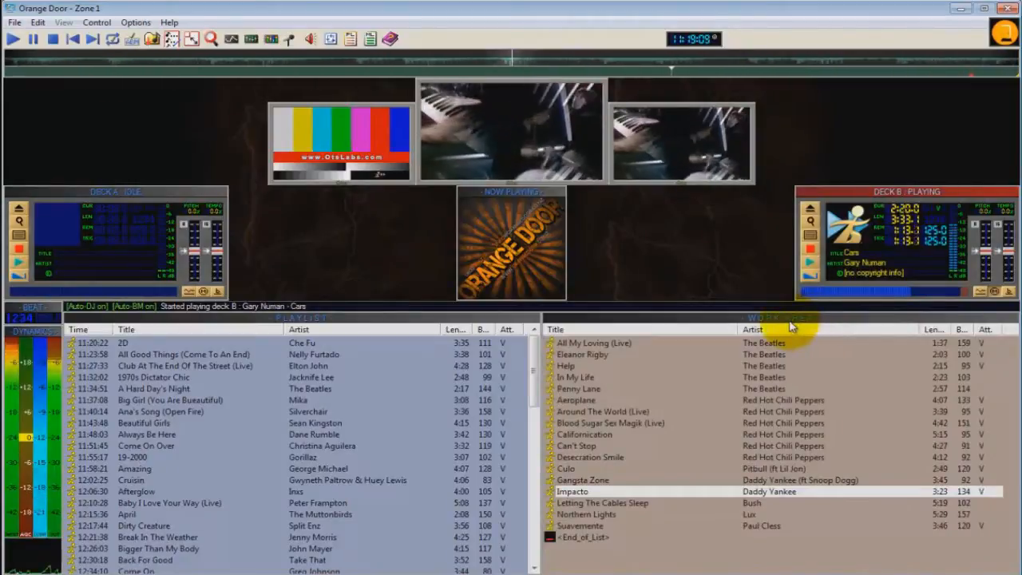
right_click(758, 515)
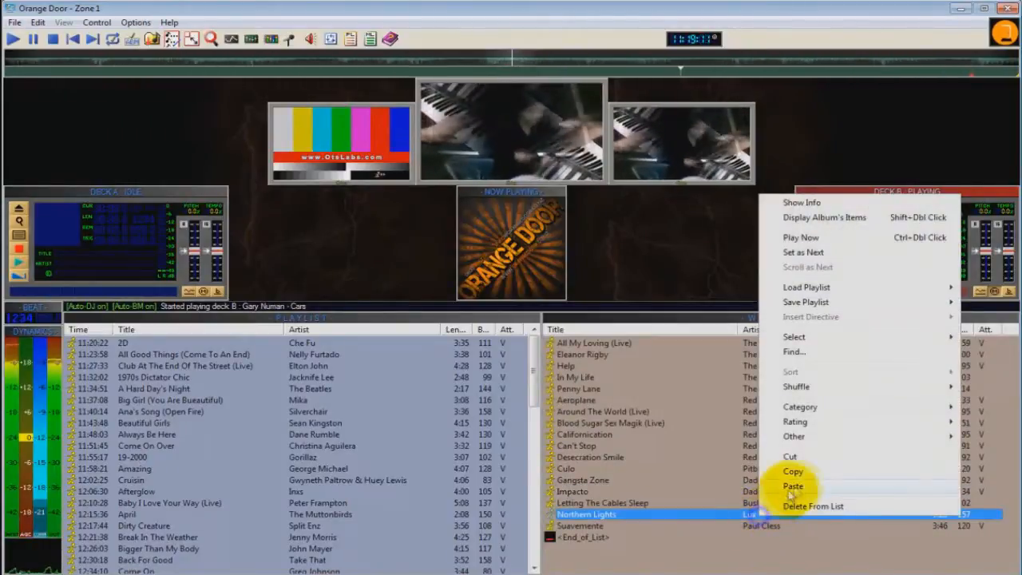
left_click(771, 483)
scroll(778, 473, "down", 6)
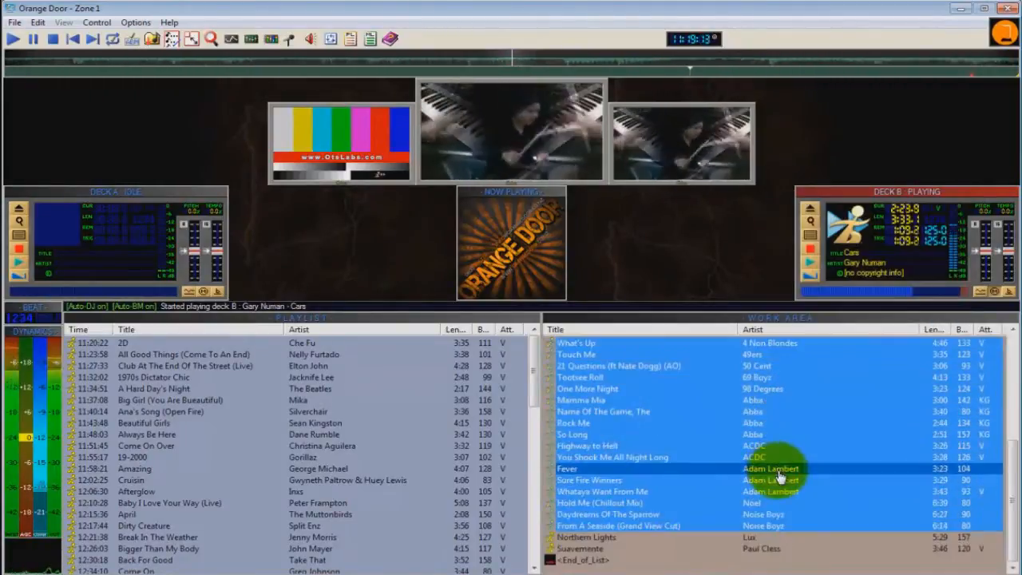
scroll(782, 477, "up", 6)
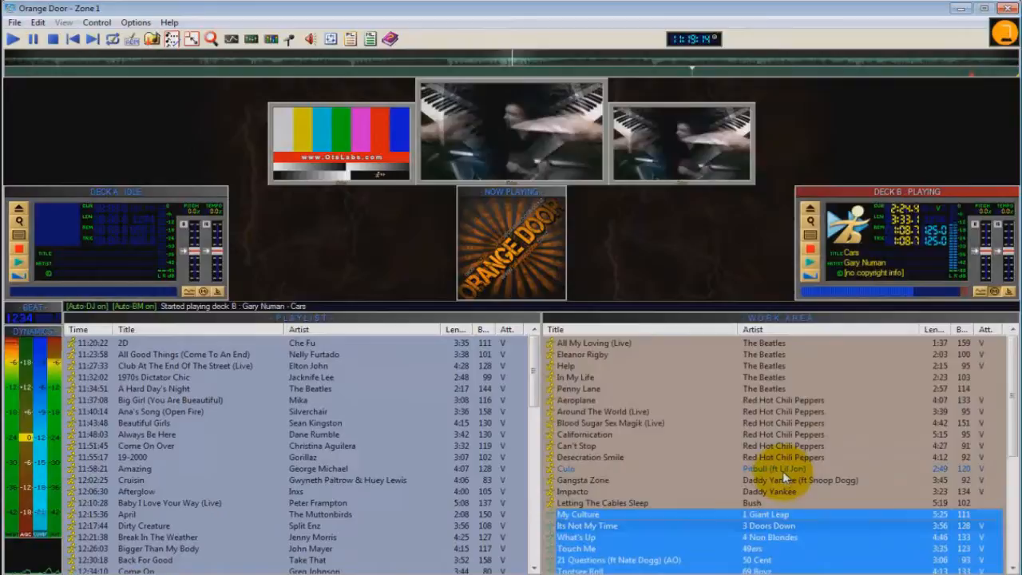
Step: Return to the media library's artist-sorted list and select the whole block of Madonna songs through You'll See
left_click(773, 320)
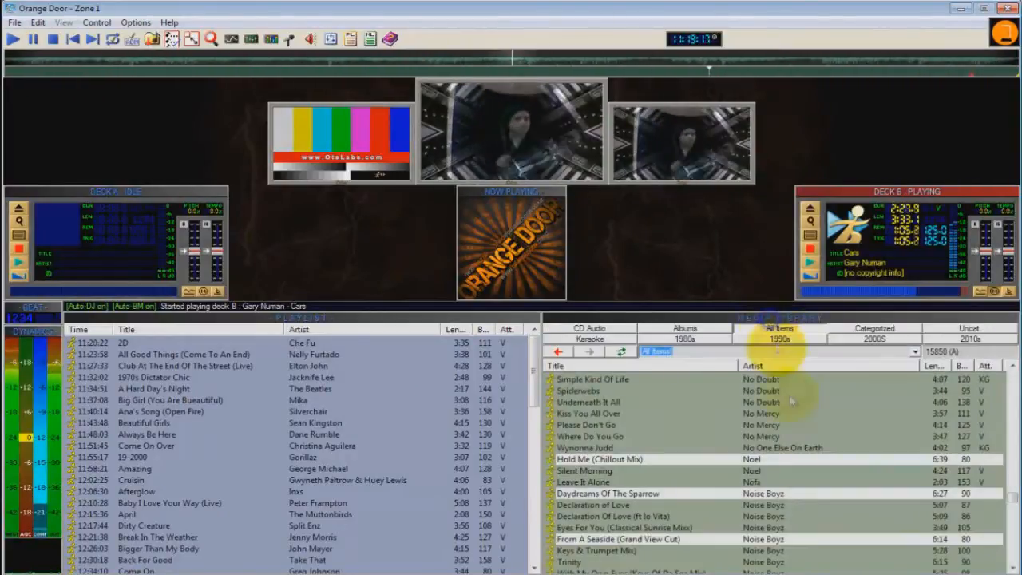
left_click(795, 416)
left_click_drag(1013, 508, 1014, 483)
scroll(906, 491, "down", 15)
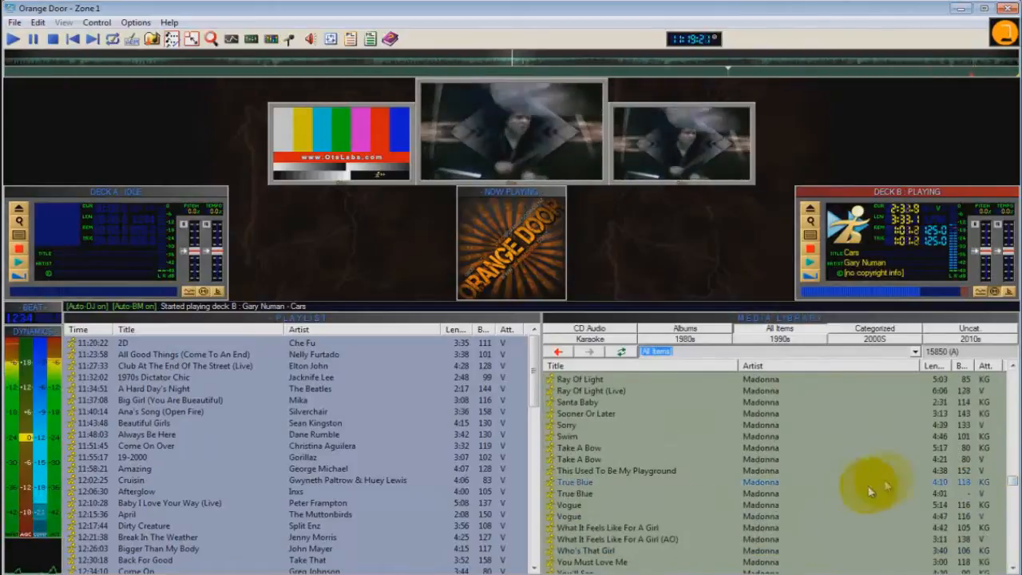
left_click(763, 471)
left_click(760, 381)
left_click(763, 384)
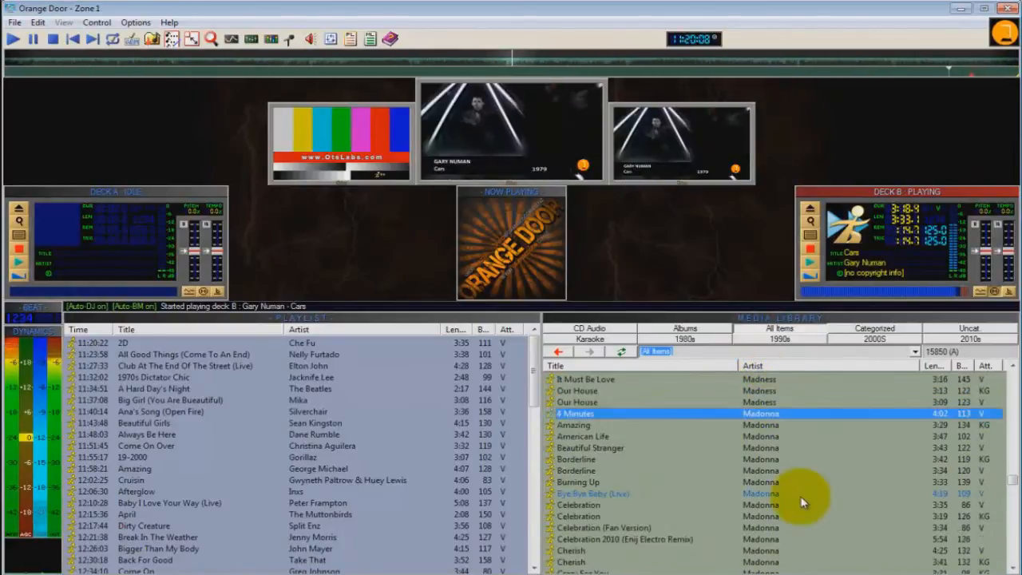
scroll(803, 501, "down", 10)
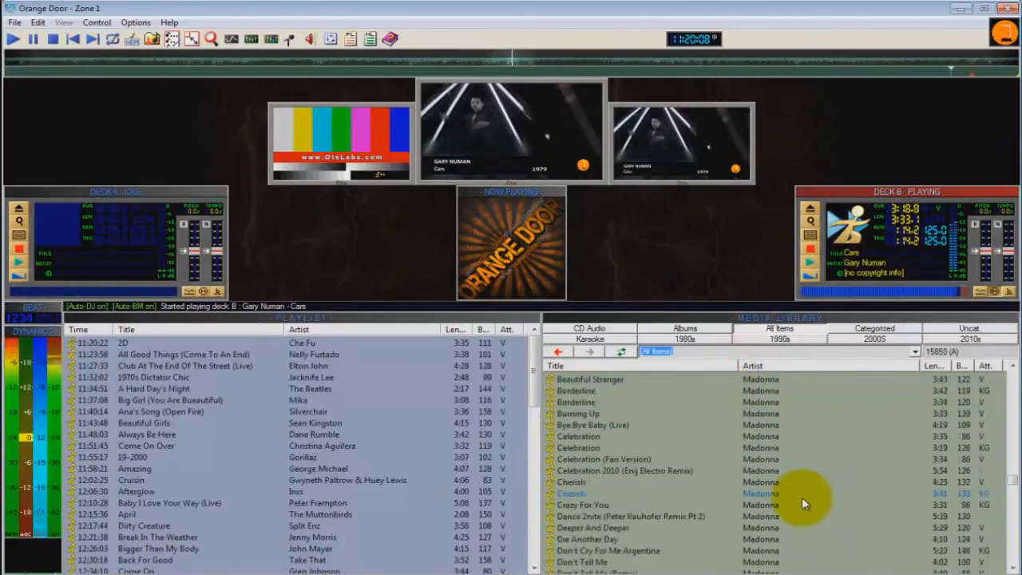
scroll(803, 497, "down", 15)
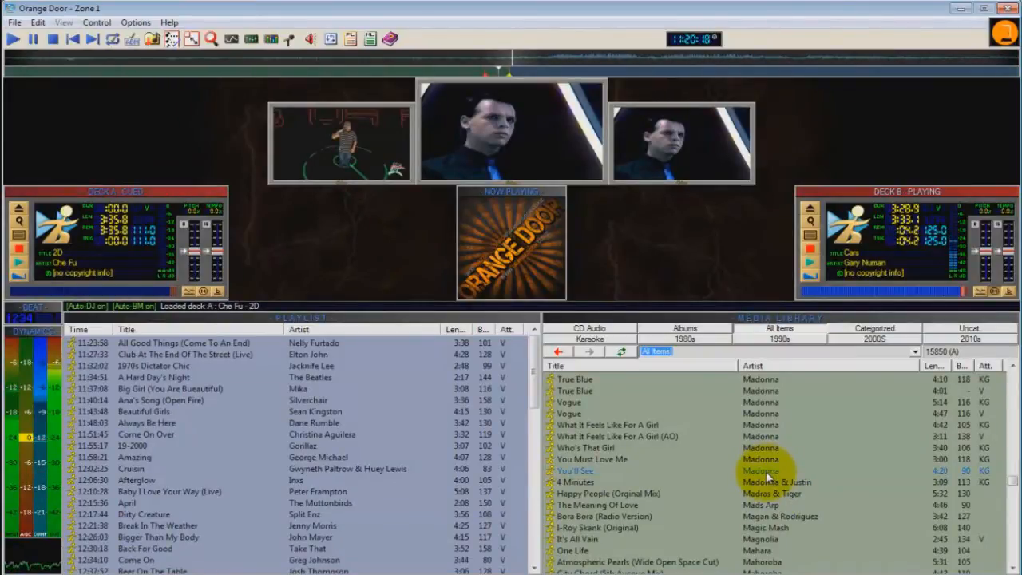
left_click(766, 471, "shift")
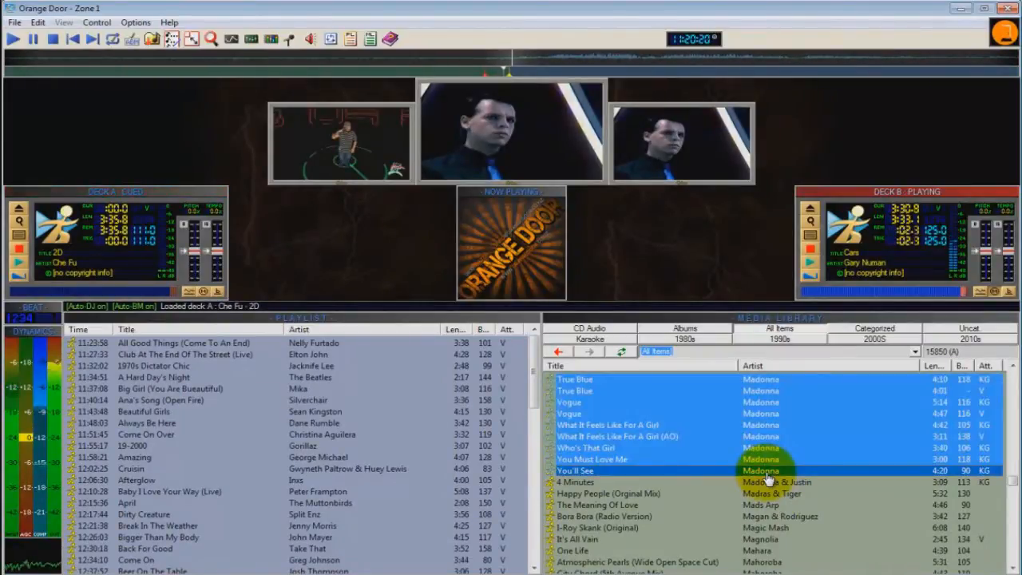
scroll(766, 479, "up", 15)
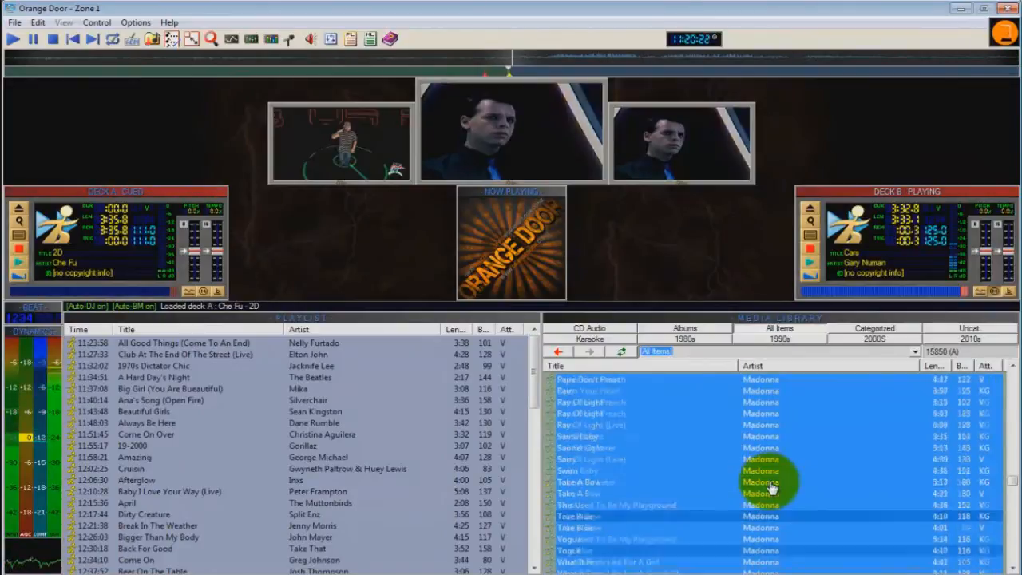
Step: Look over the selected block of Madonna songs in the media library and copy it
scroll(773, 487, "up", 12)
scroll(776, 485, "down", 16)
scroll(776, 483, "down", 5)
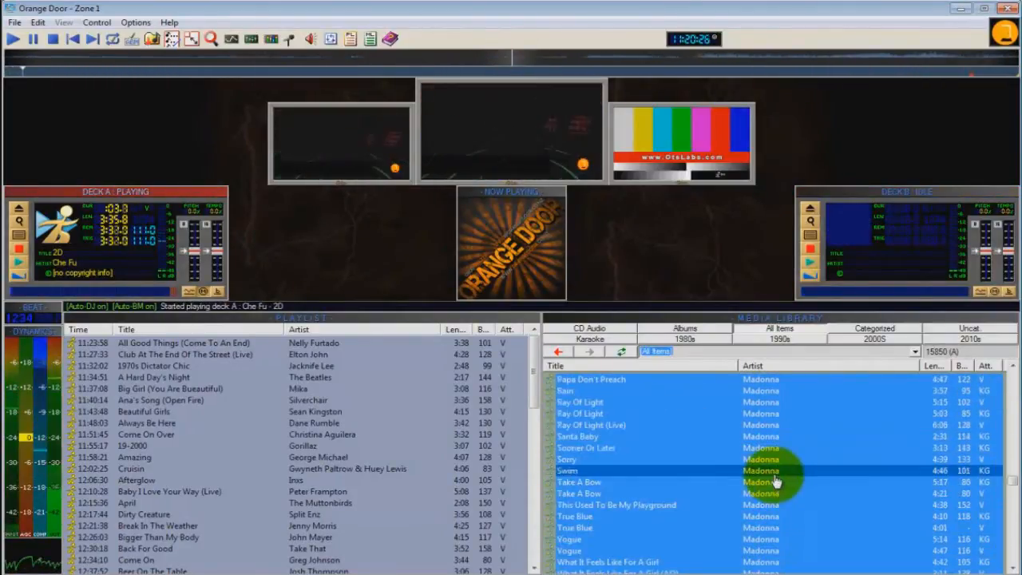
right_click(775, 476)
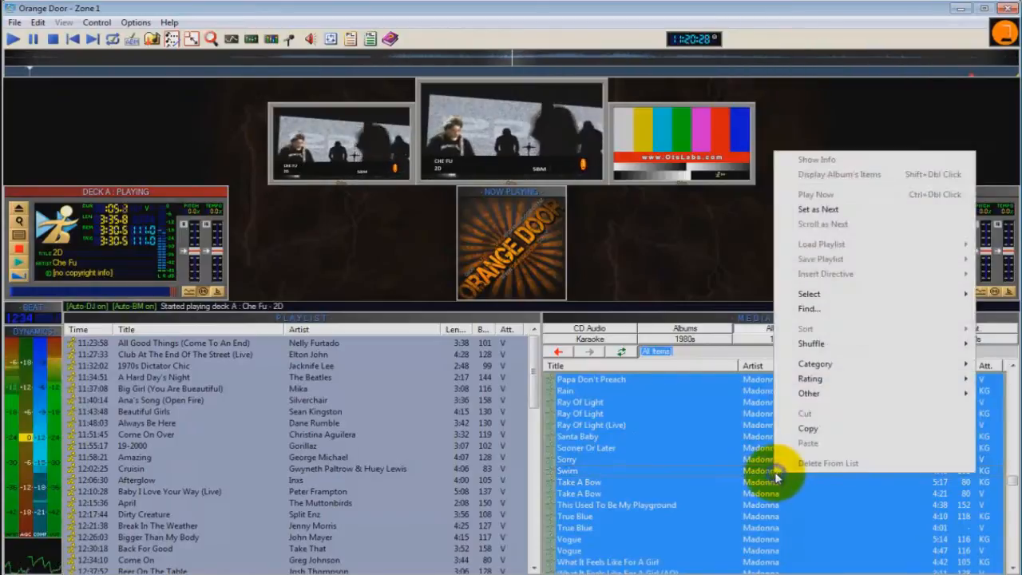
left_click(807, 429)
Step: Paste the copied Madonna songs into the work area before One More Night and review the inserted block
left_click(780, 319)
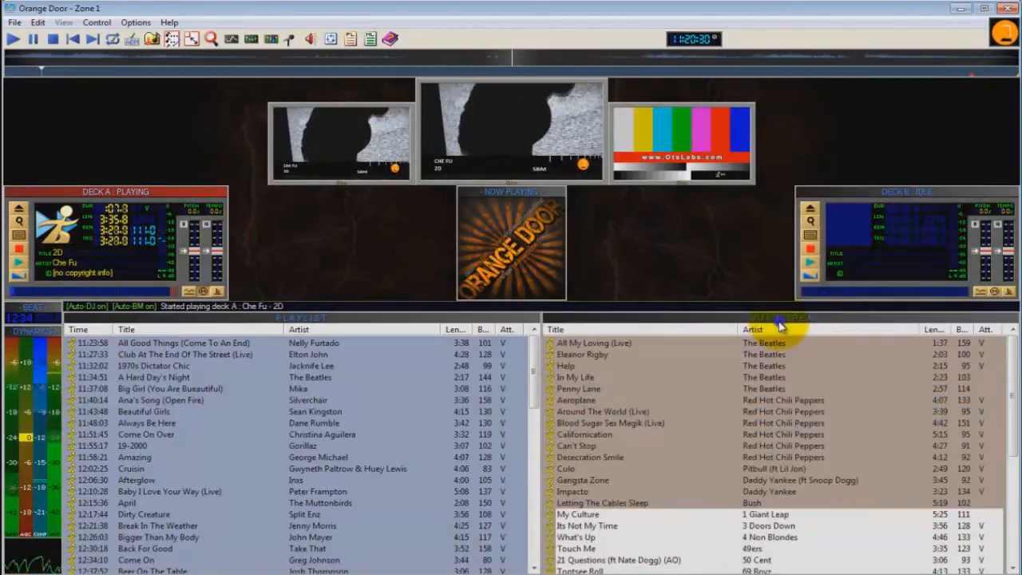
scroll(798, 491, "down", 5)
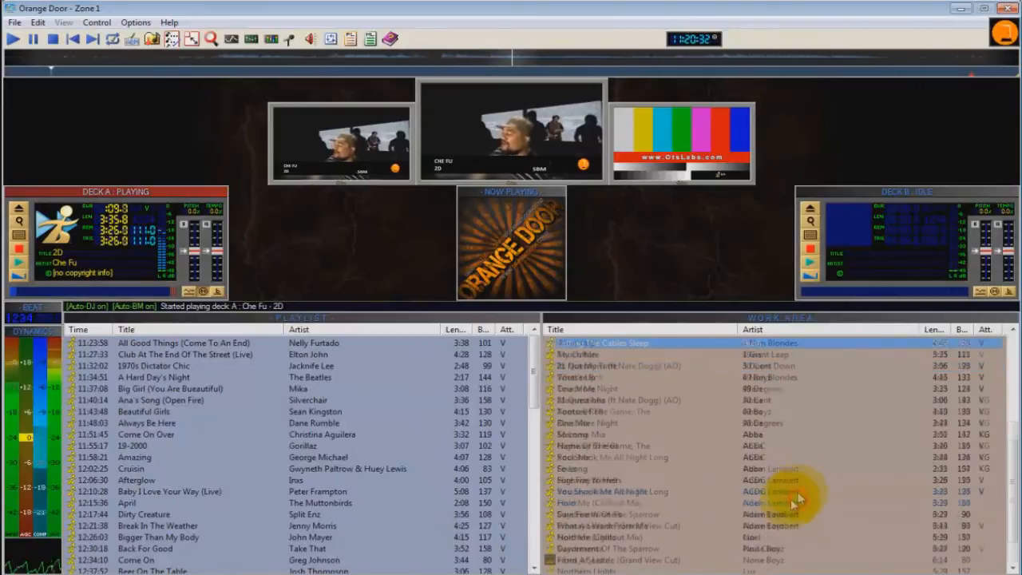
left_click(749, 423)
right_click(751, 425)
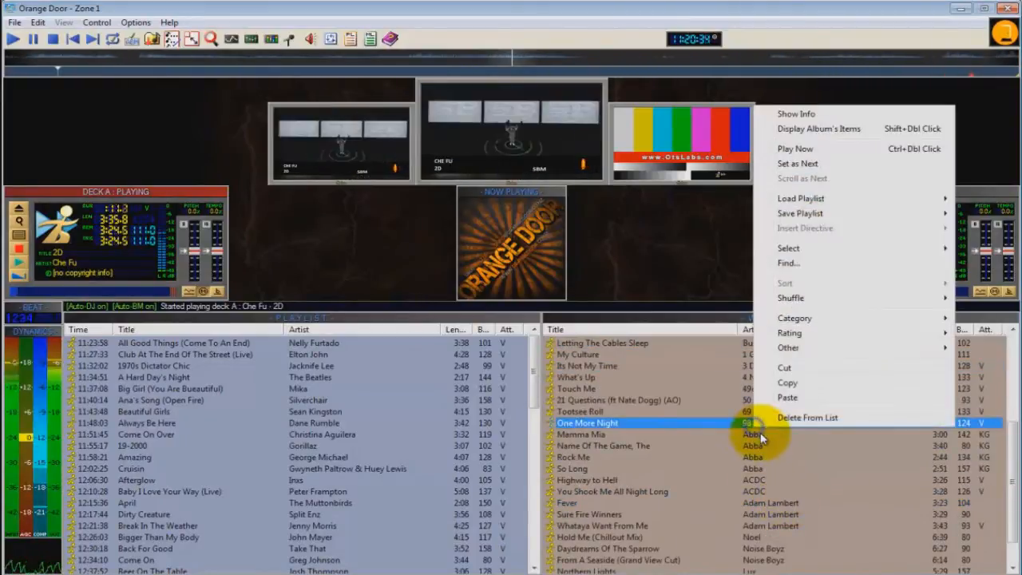
left_click(797, 394)
scroll(789, 453, "down", 10)
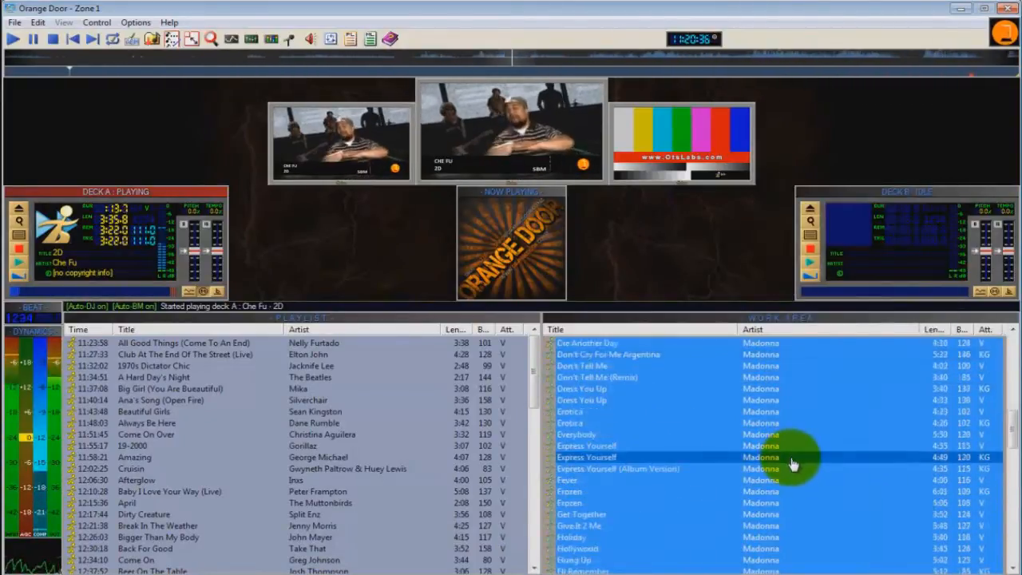
scroll(791, 463, "up", 10)
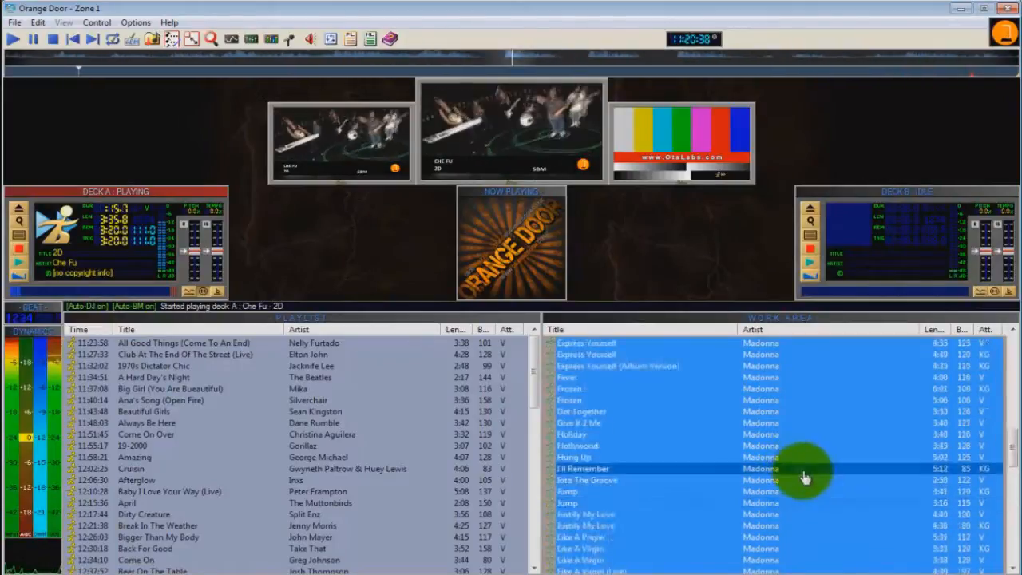
left_click(751, 413)
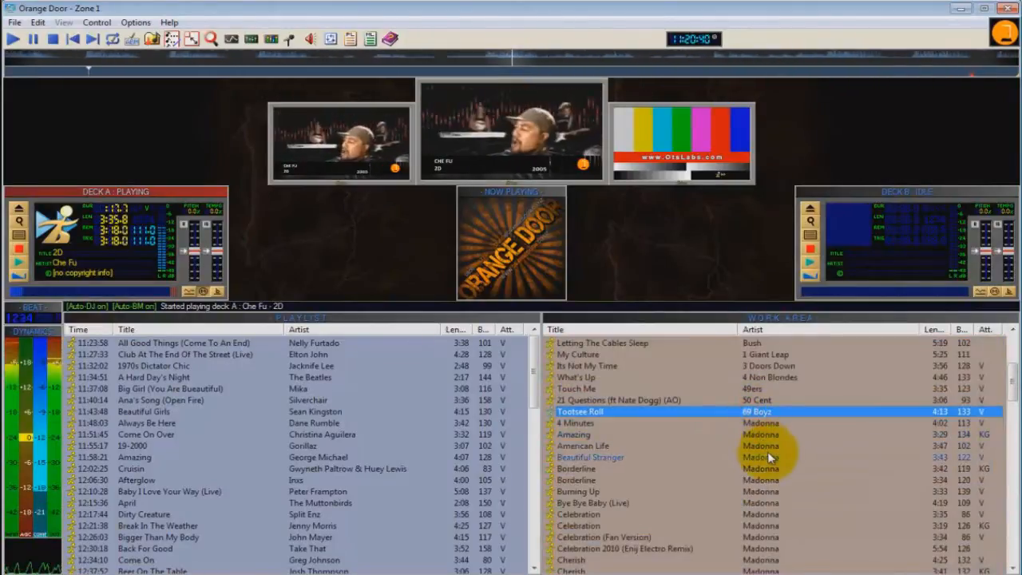
scroll(768, 457, "up", 5)
Step: Examine how the songs by The Beatles and Red Hot Chili Peppers are grouped by artist in the work area
left_click(759, 389)
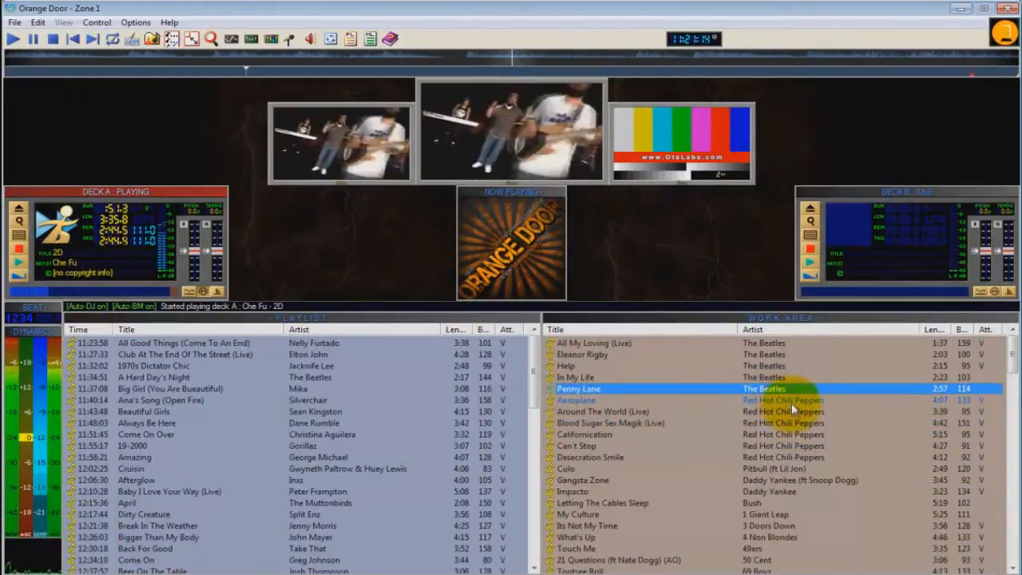
left_click_drag(798, 412, 793, 383)
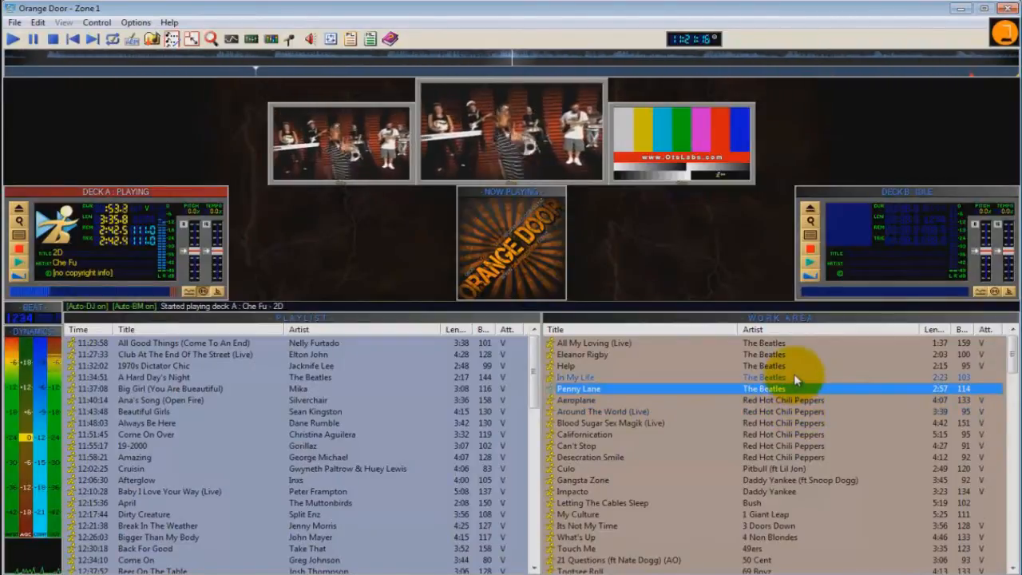
left_click(791, 424)
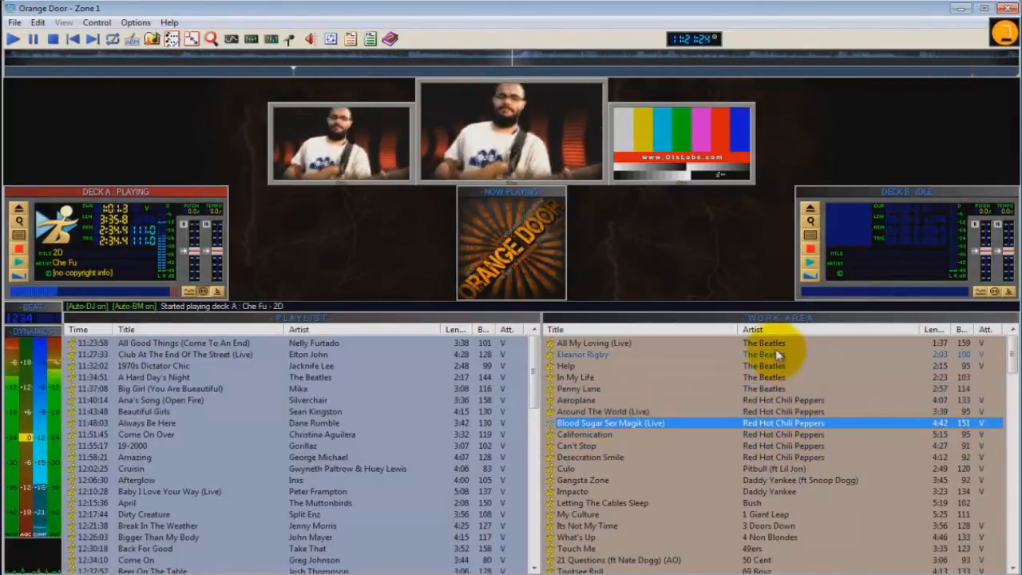
left_click(779, 355)
left_click(754, 377)
left_click(799, 412)
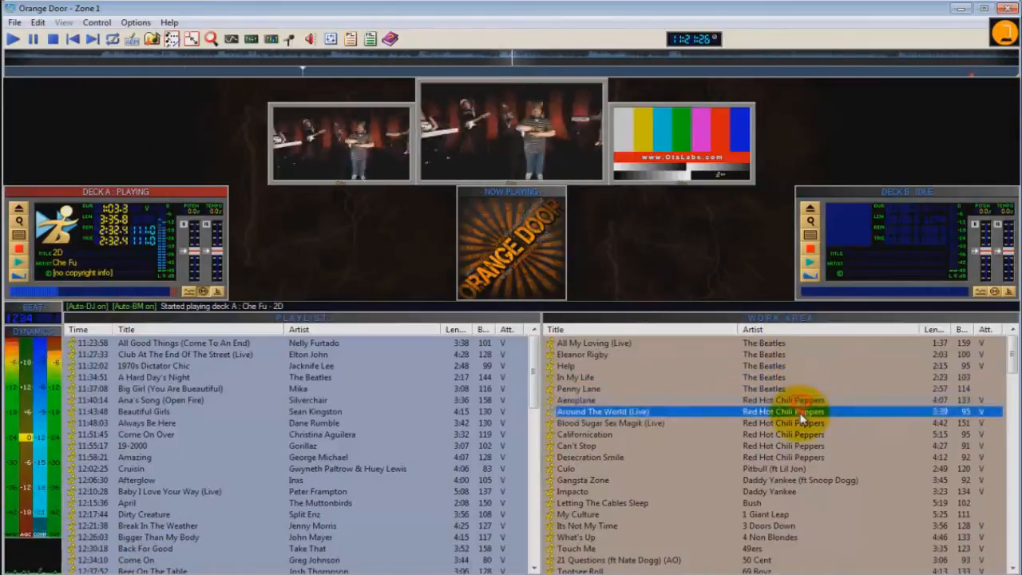
left_click(793, 434)
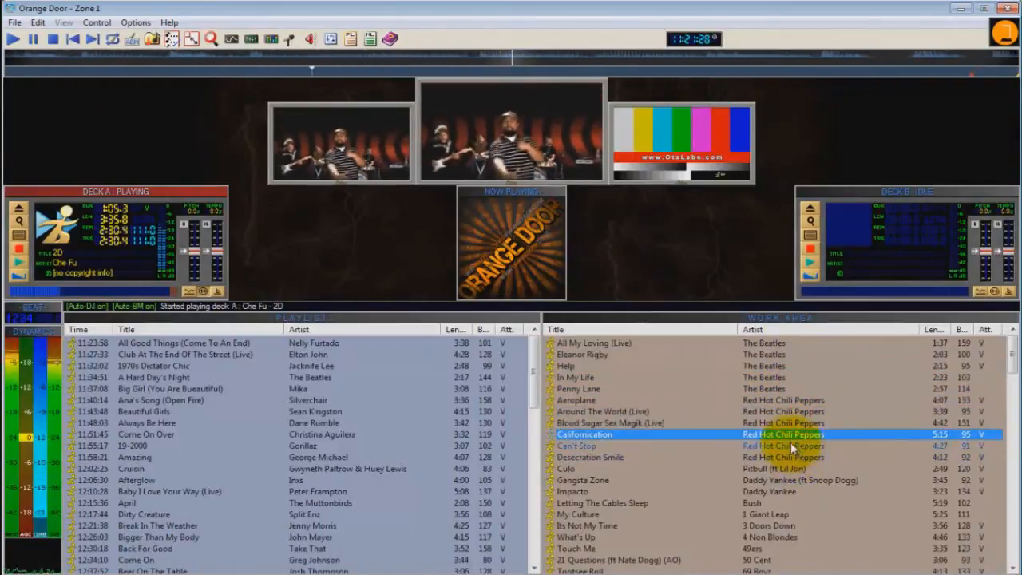
left_click(794, 456)
left_click(799, 445)
left_click(789, 434, "shift")
left_click(787, 423, "ctrl")
left_click(786, 412)
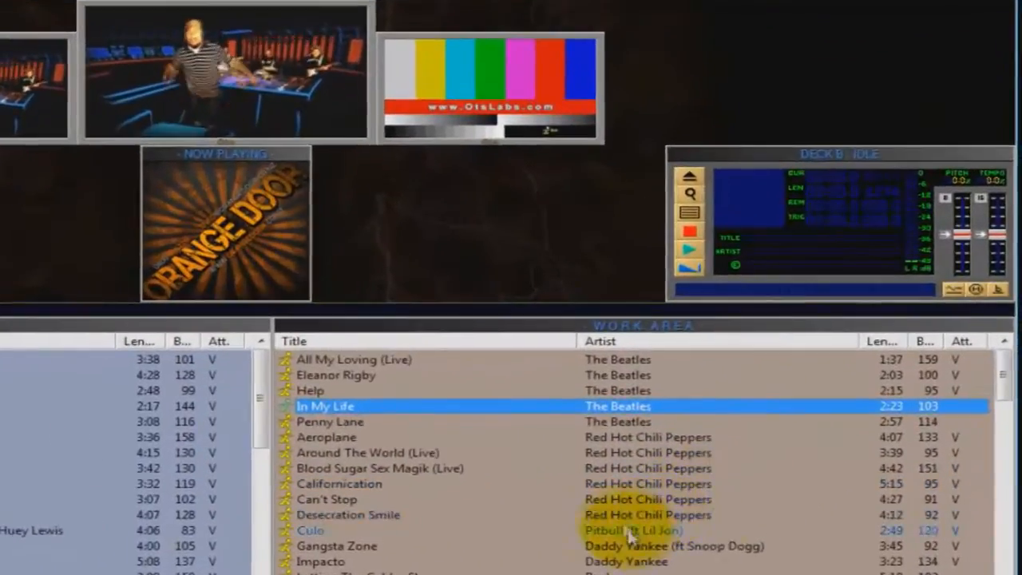
Step: Select all songs in the work area
left_click(818, 446)
right_click(701, 500)
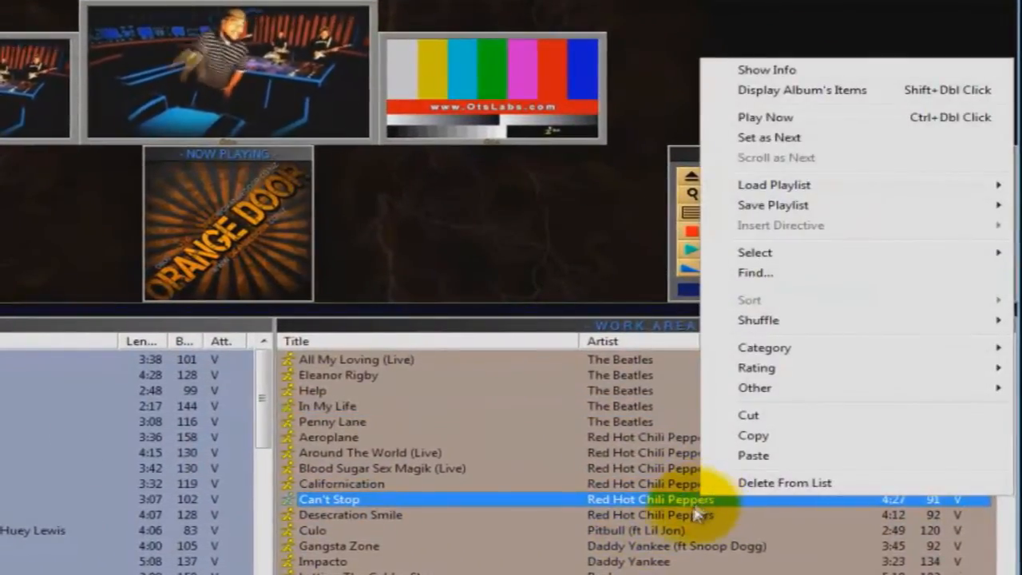
mouse_move(758, 254)
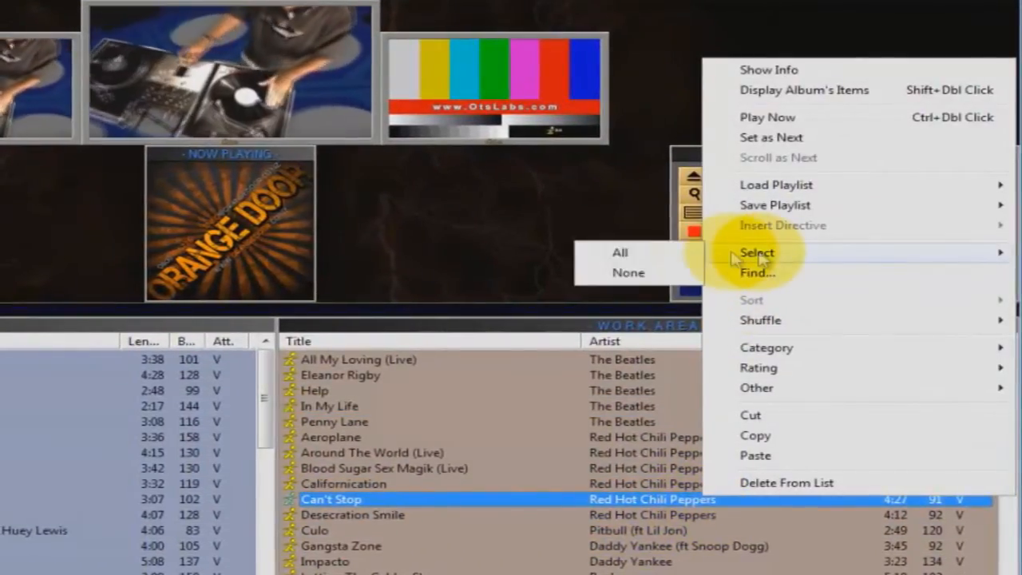
left_click(639, 252)
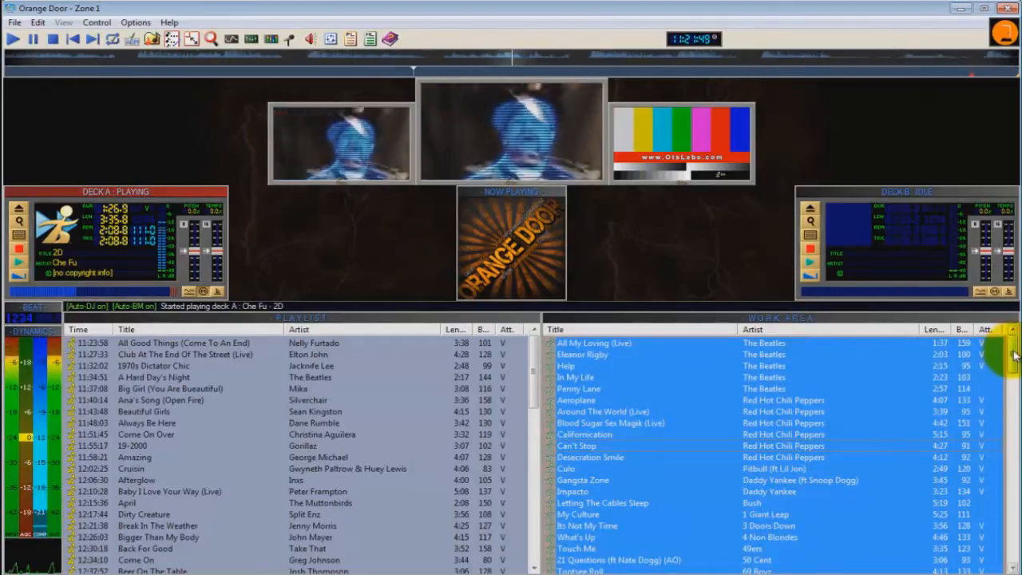
mouse_move(1014, 355)
left_mouse_down()
mouse_move(1011, 491)
mouse_move(1011, 347)
left_mouse_up()
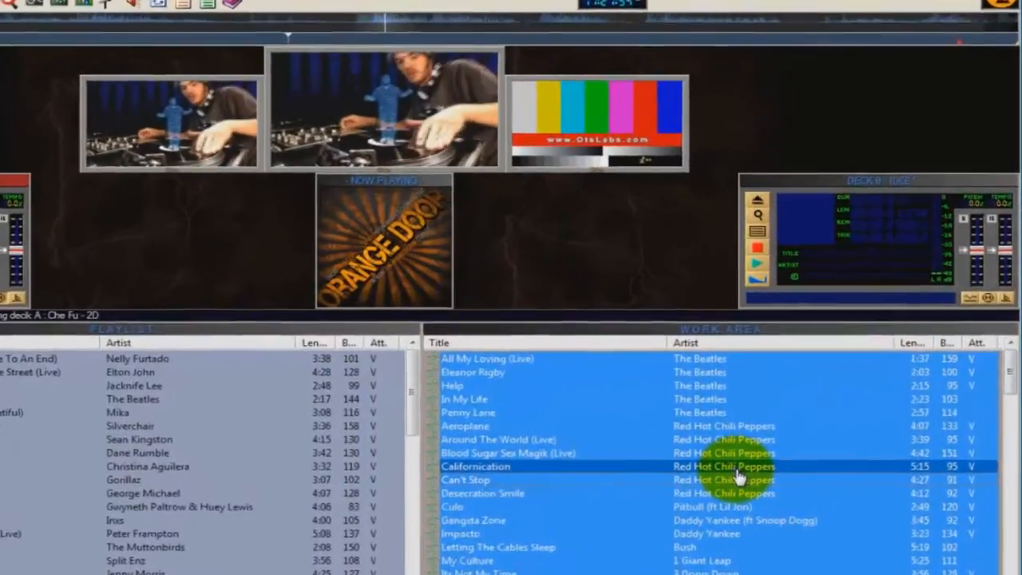
Step: Shuffle the selected work area songs using 20/20 Artist/Title Separation and review the new order
right_click(795, 439)
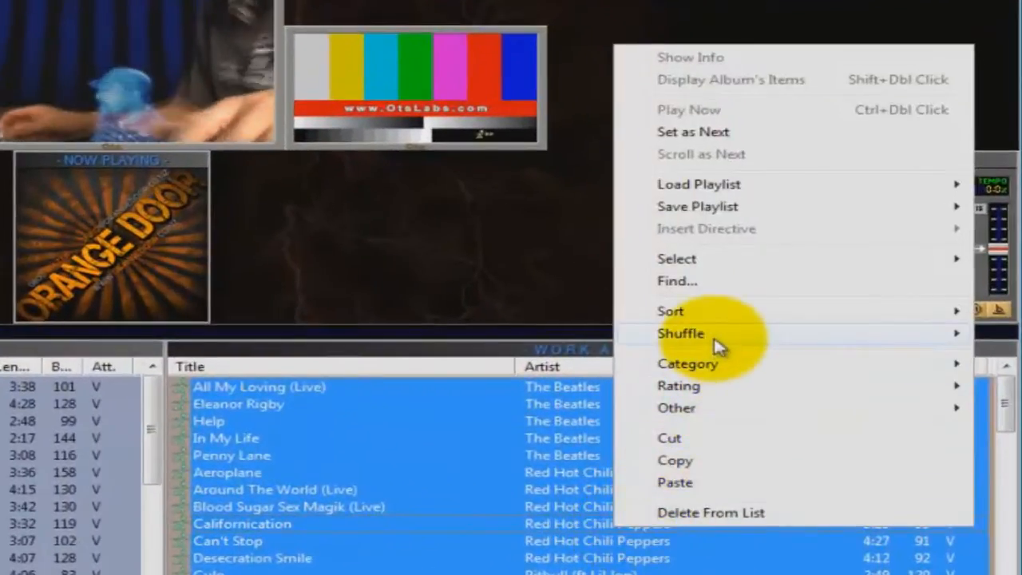
mouse_move(717, 346)
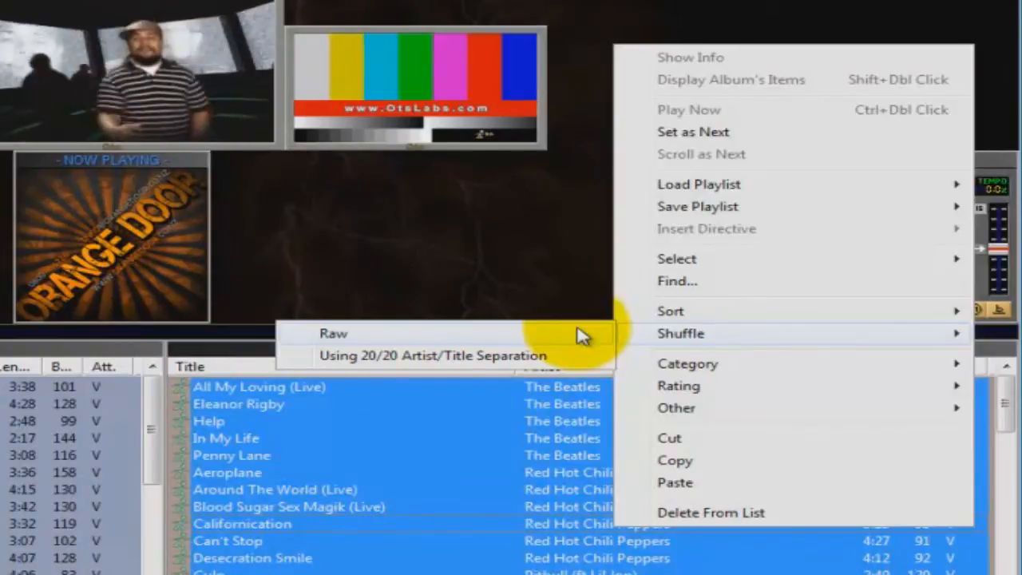
left_click(528, 354)
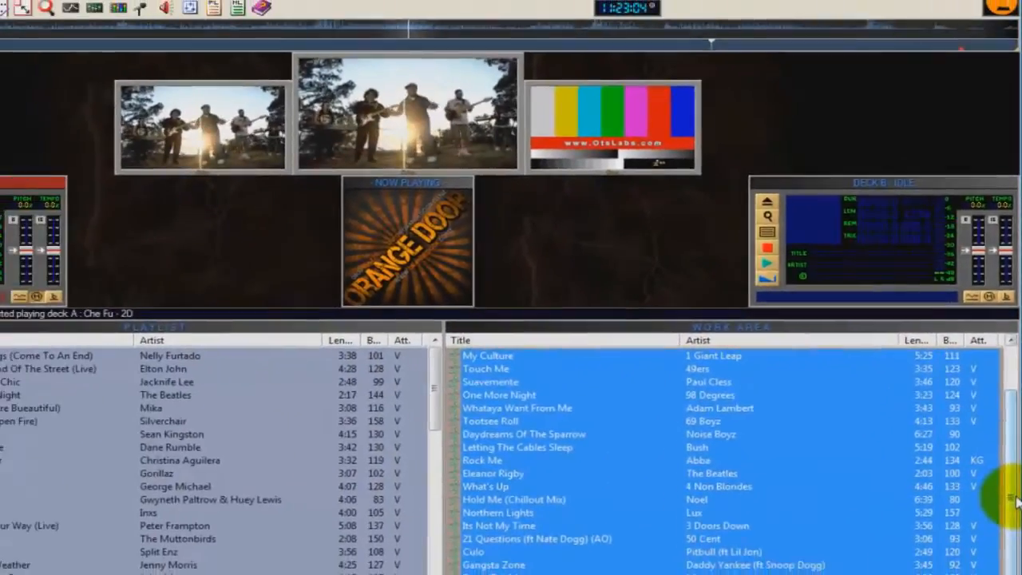
left_click_drag(1017, 502, 1011, 439)
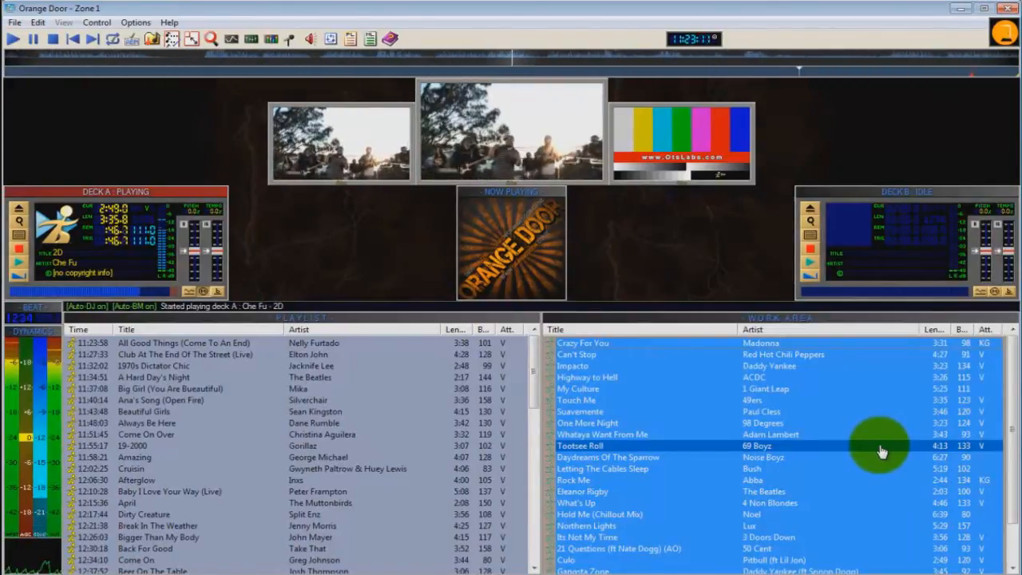
Step: Save the shuffled work area list as an Ots File List named Tutorial Playlist in the Playlists folder
right_click(793, 445)
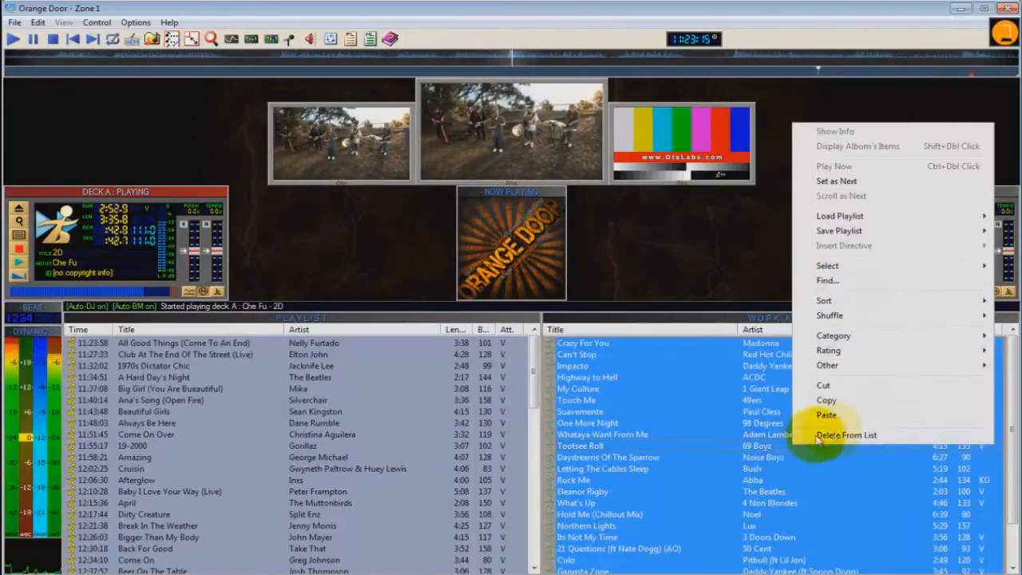
mouse_move(856, 236)
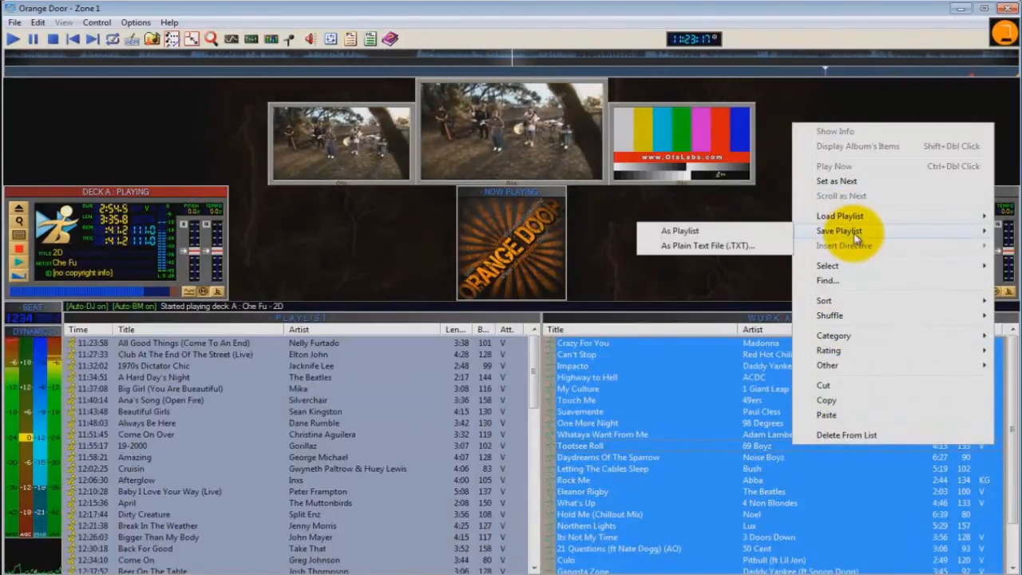
left_click(714, 232)
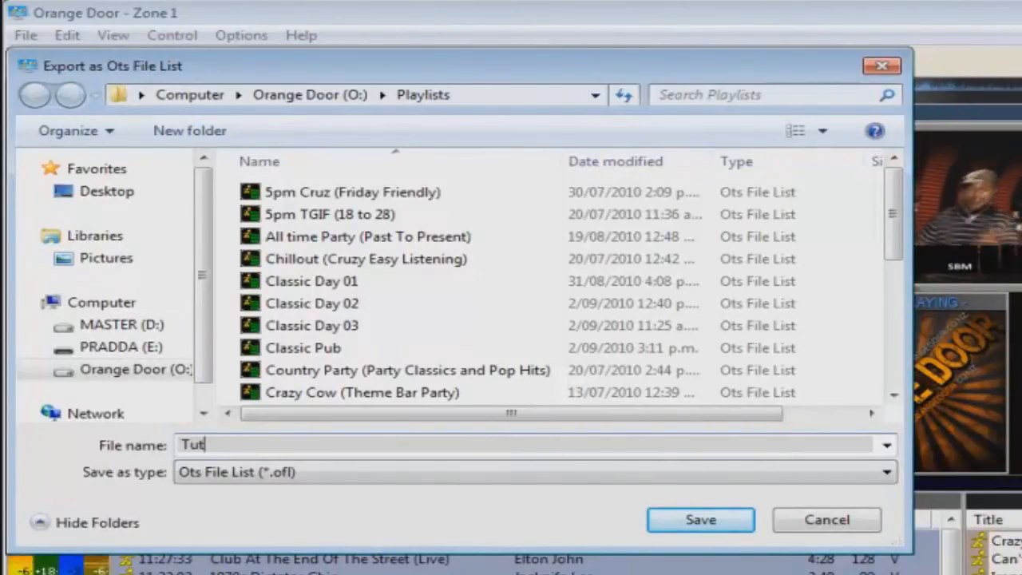
type("orial Playl")
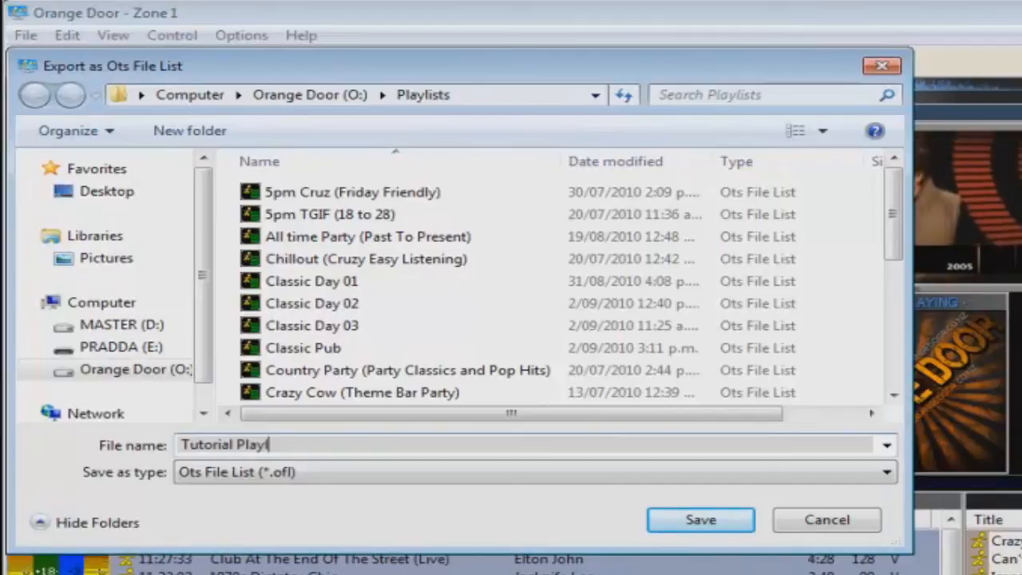
type("ist")
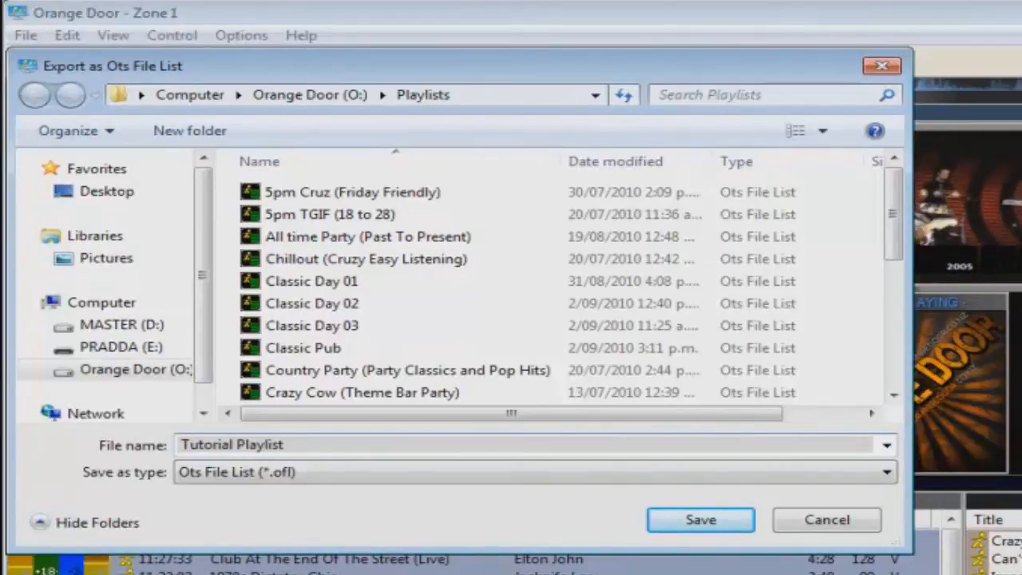
left_click(711, 519)
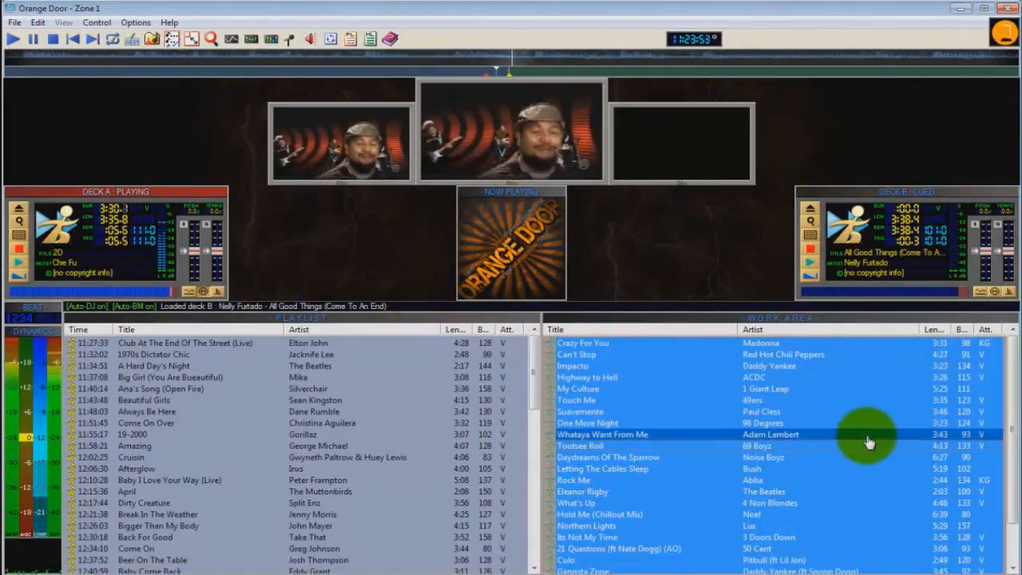
left_click(865, 442)
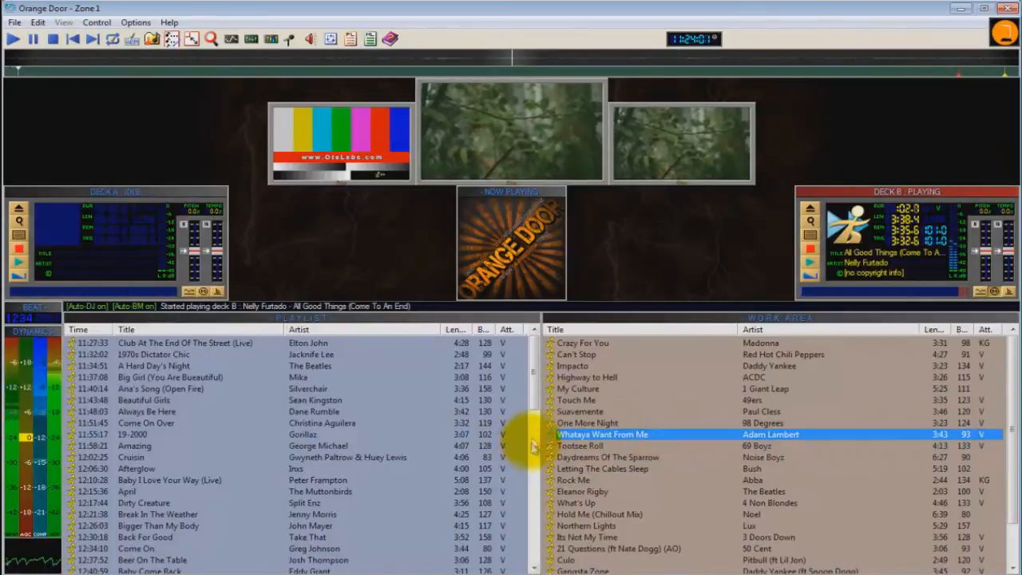
Step: Load the saved Tutorial Playlist over the current playlist
mouse_move(534, 361)
left_mouse_down()
mouse_move(550, 438)
mouse_move(535, 456)
mouse_move(531, 346)
left_mouse_up()
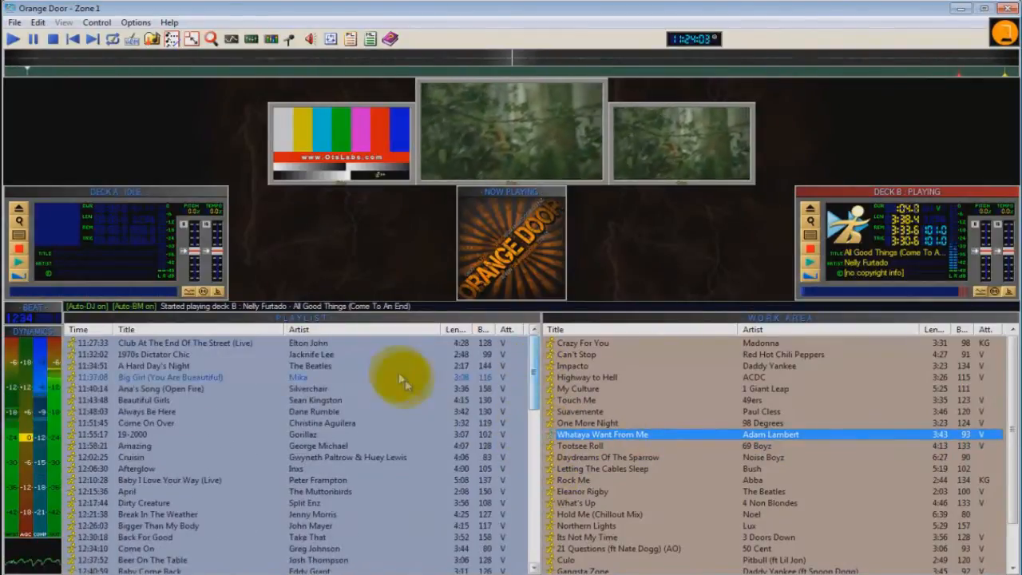
left_click(392, 370)
scroll(363, 438, "down", 6)
scroll(367, 431, "up", 6)
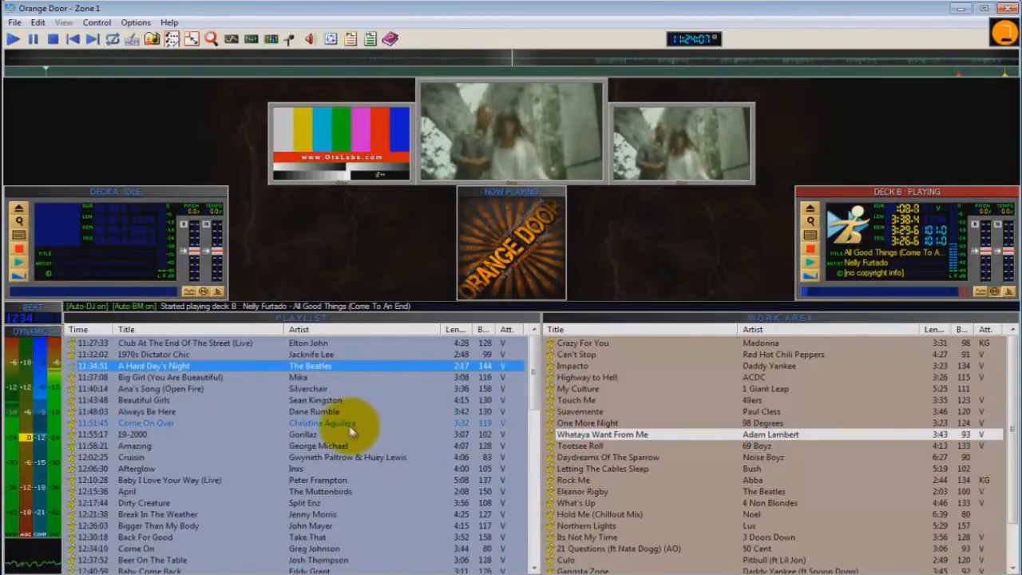
right_click(310, 421)
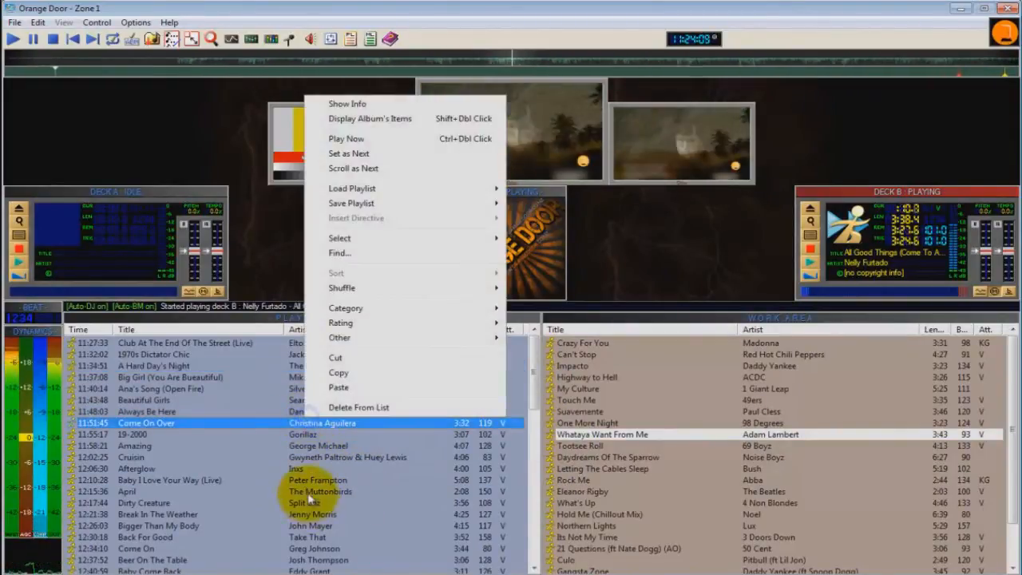
mouse_move(397, 187)
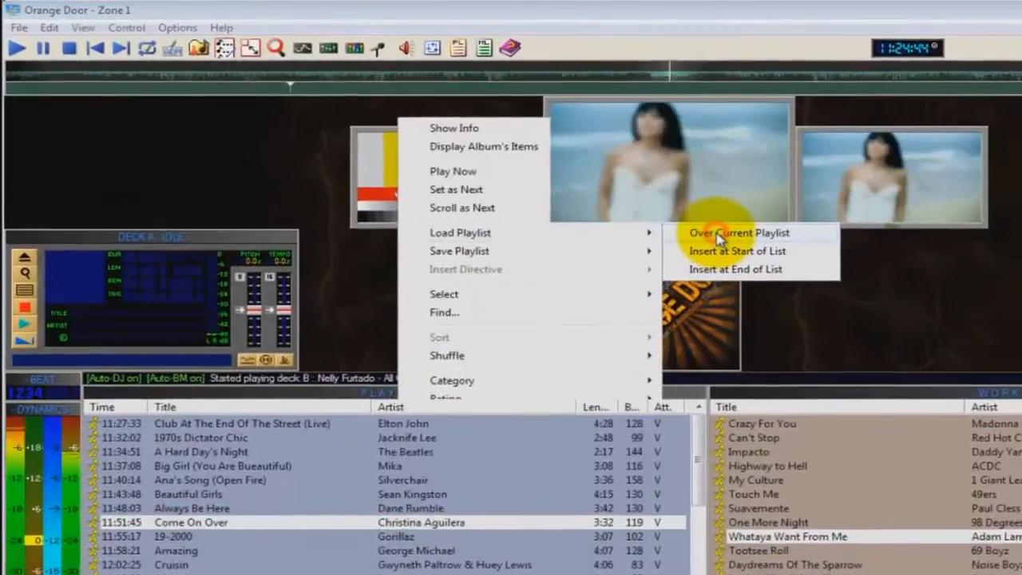
left_click(719, 238)
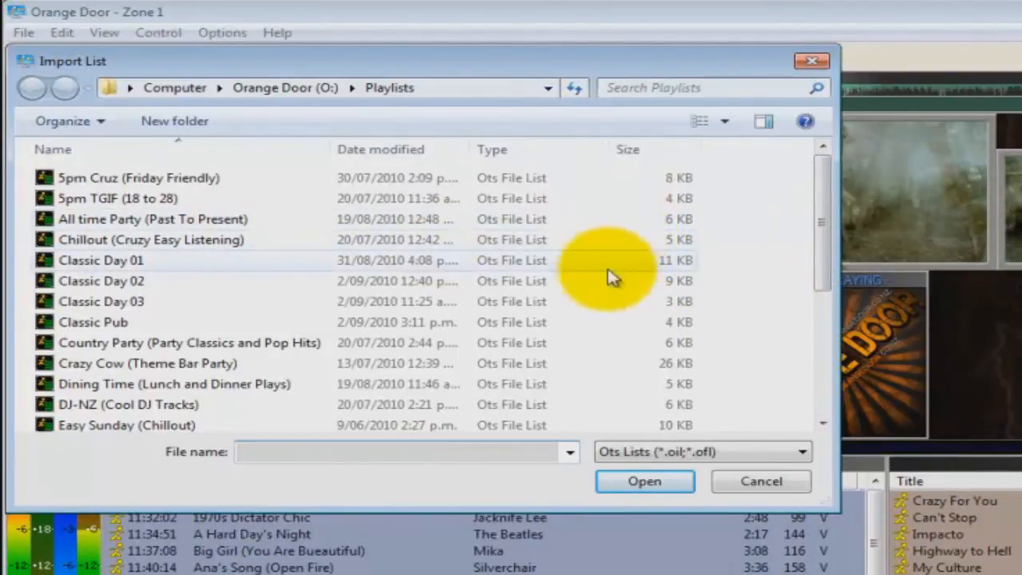
left_click(204, 363)
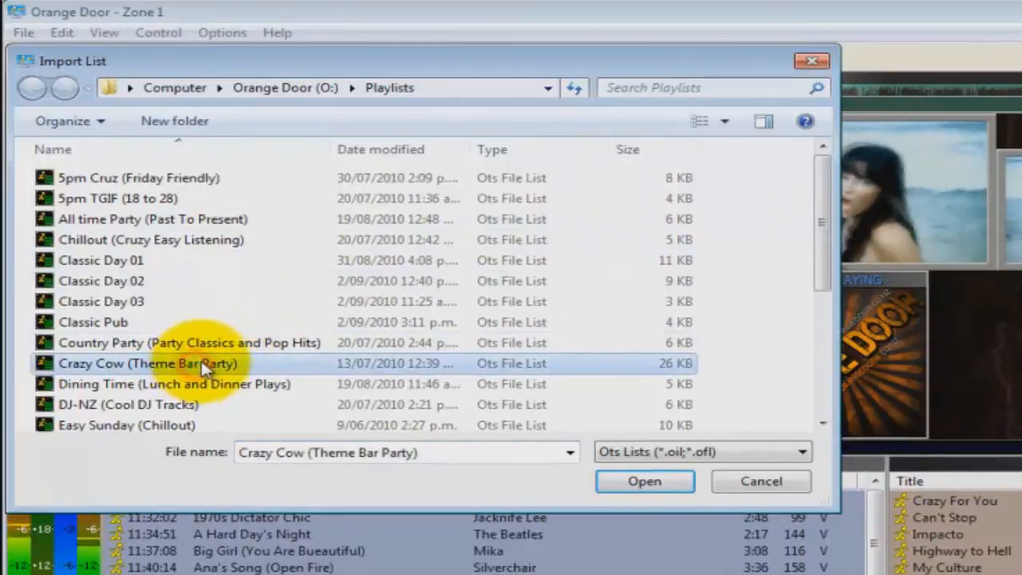
scroll(210, 364, "down", 3)
scroll(187, 328, "down", 1)
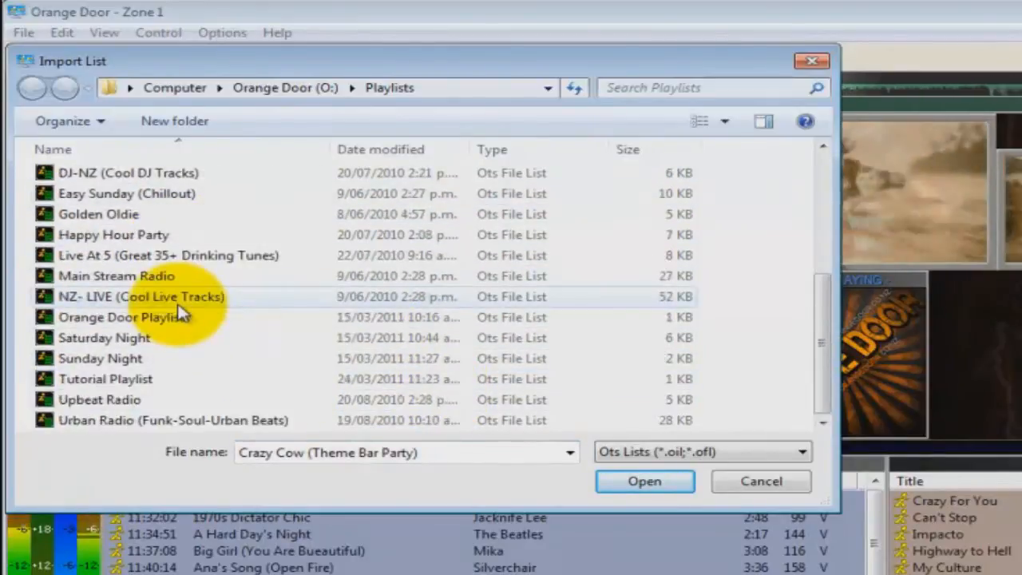
left_click(100, 380)
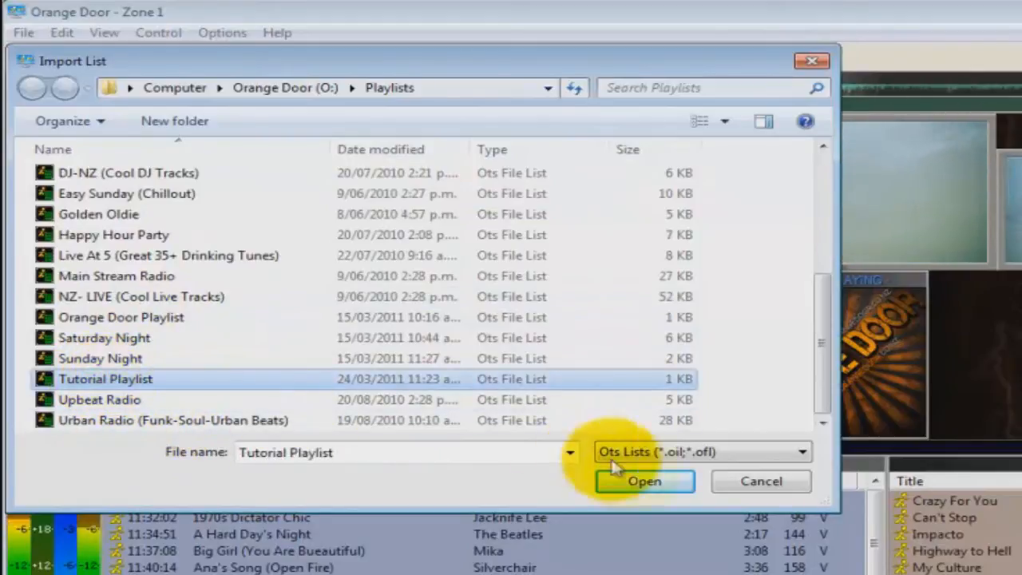
left_click(651, 482)
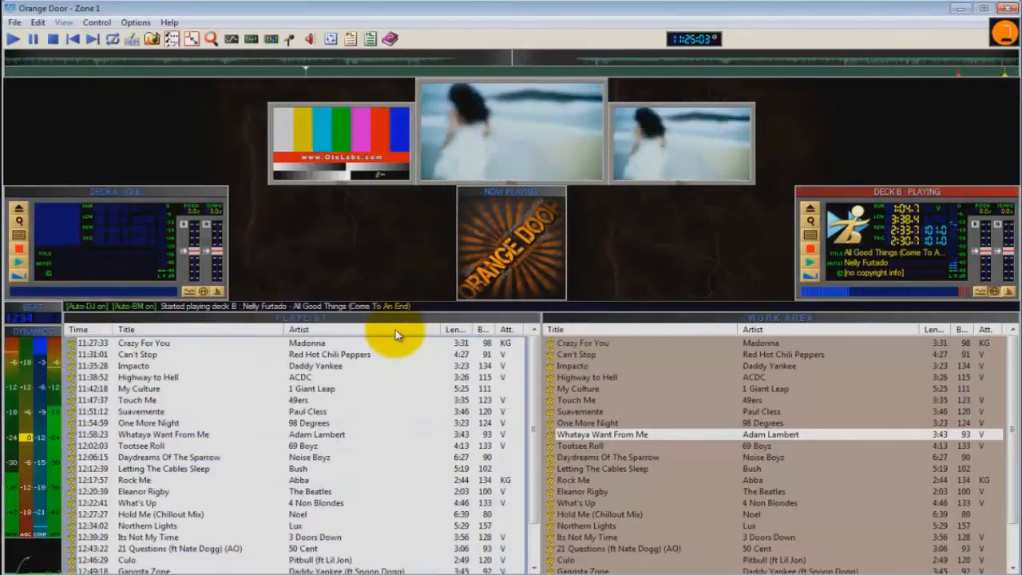
Step: Select all songs in the playlist and shuffle them
key("ctrl+a")
right_click(269, 458)
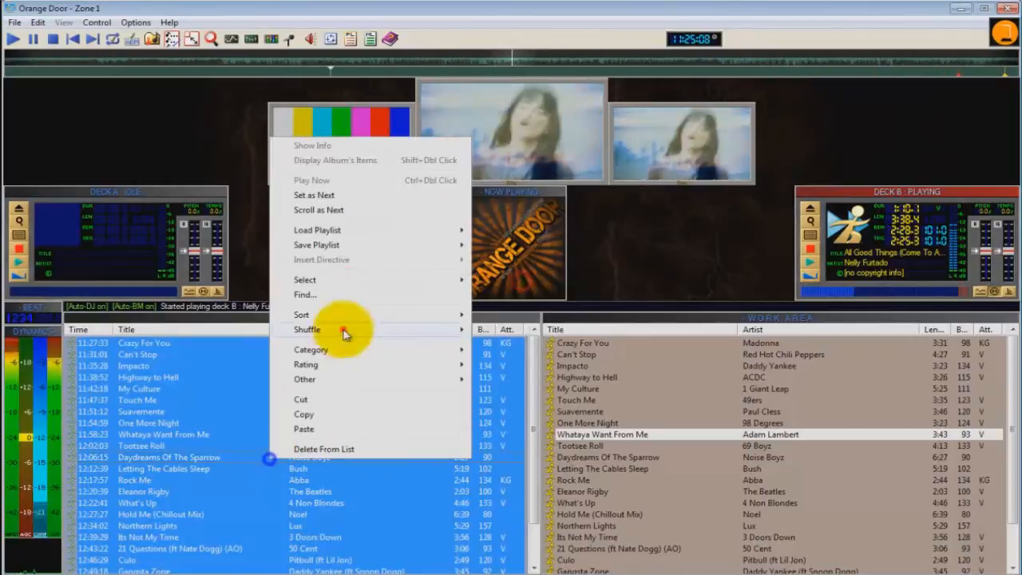
left_click(343, 330)
scroll(503, 434, "up", 1)
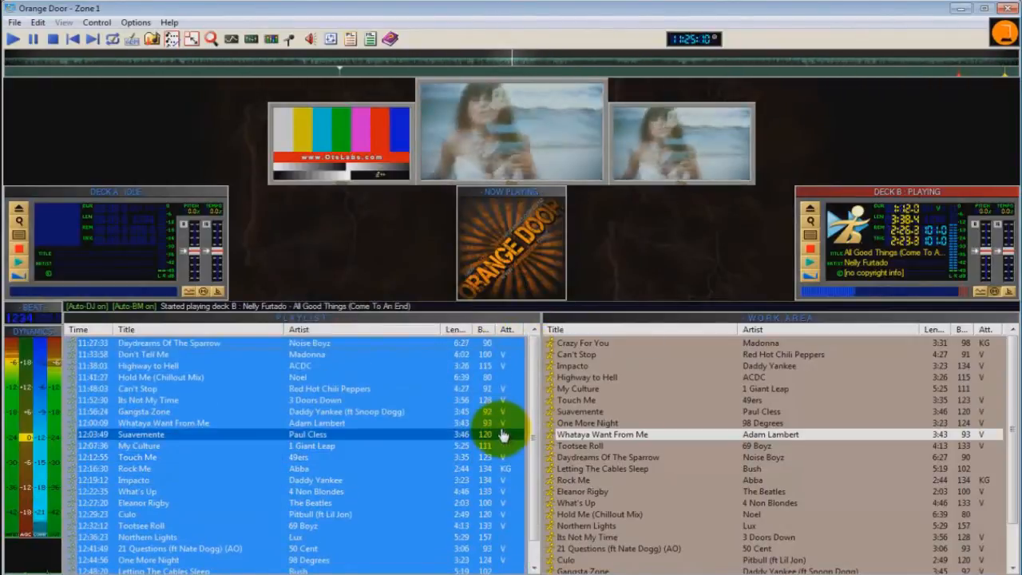